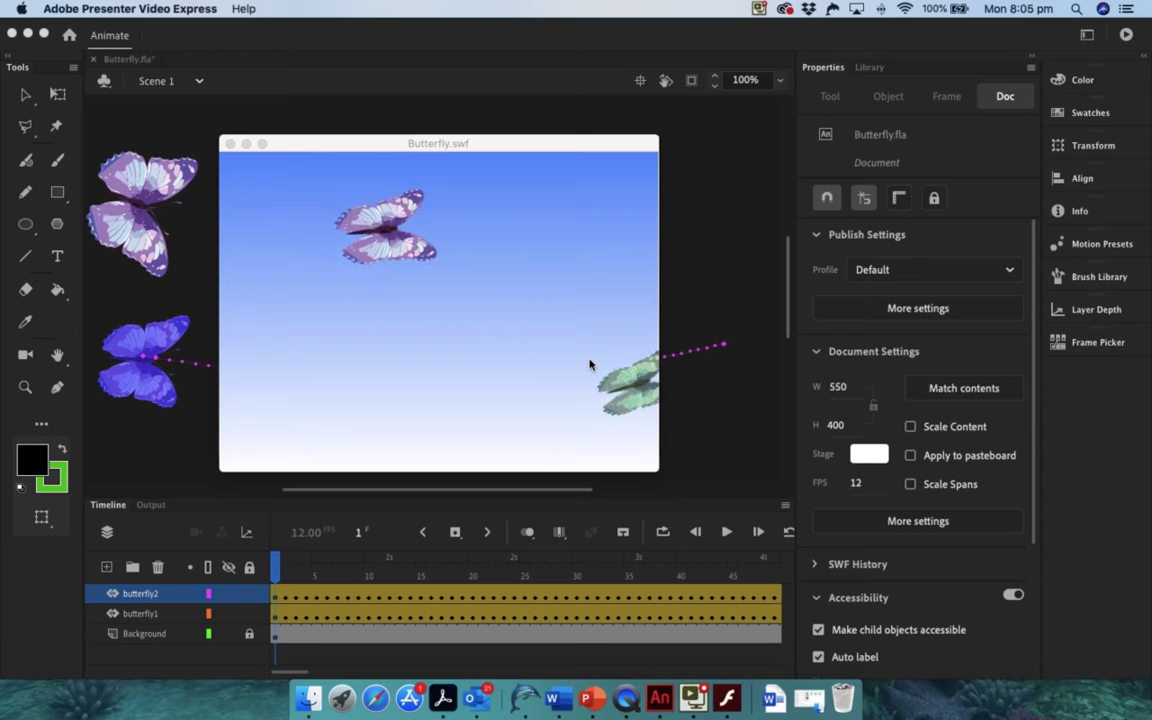
Step: Close the movie preview and hide the butterfly1 and butterfly2 layers
left_click(230, 144)
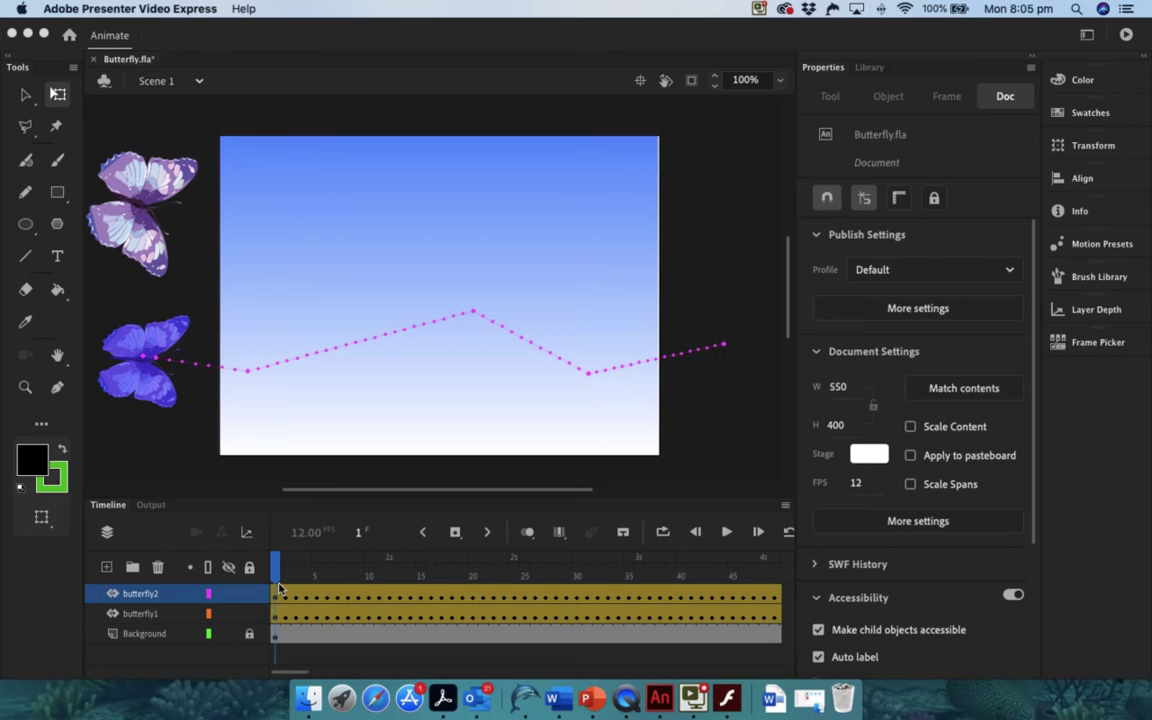
left_click(227, 614)
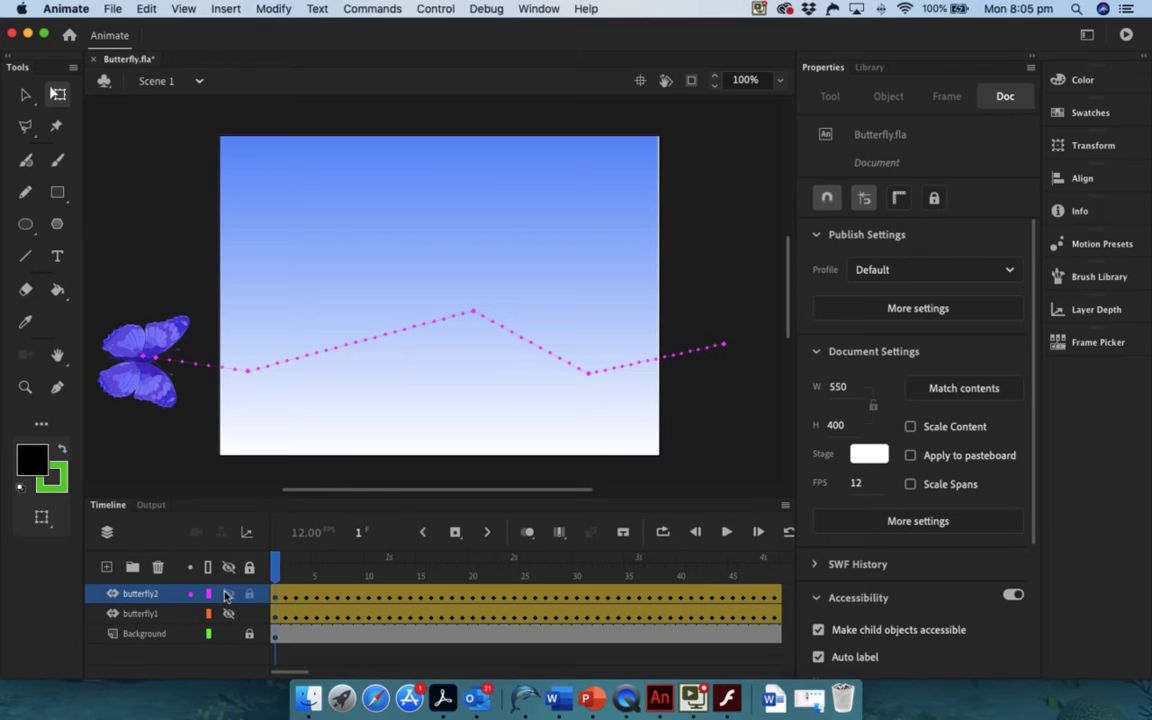
left_click(228, 594)
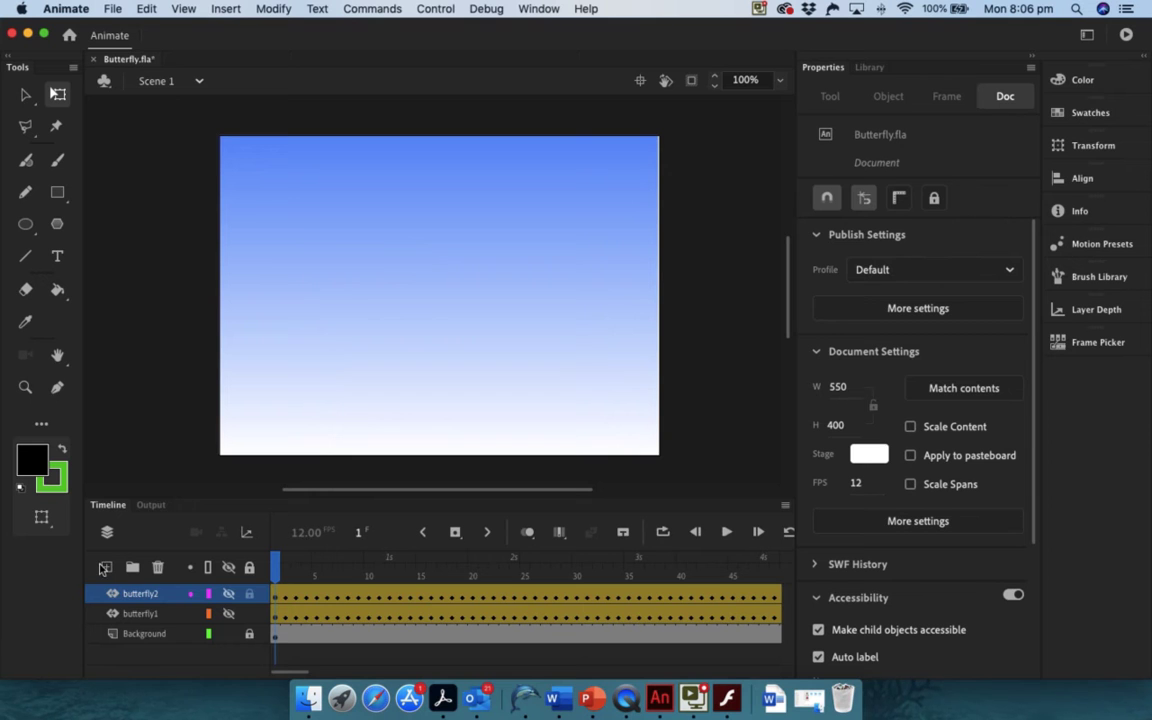
Step: Add a new layer above butterfly2 and name it butterfly3
left_click(104, 568)
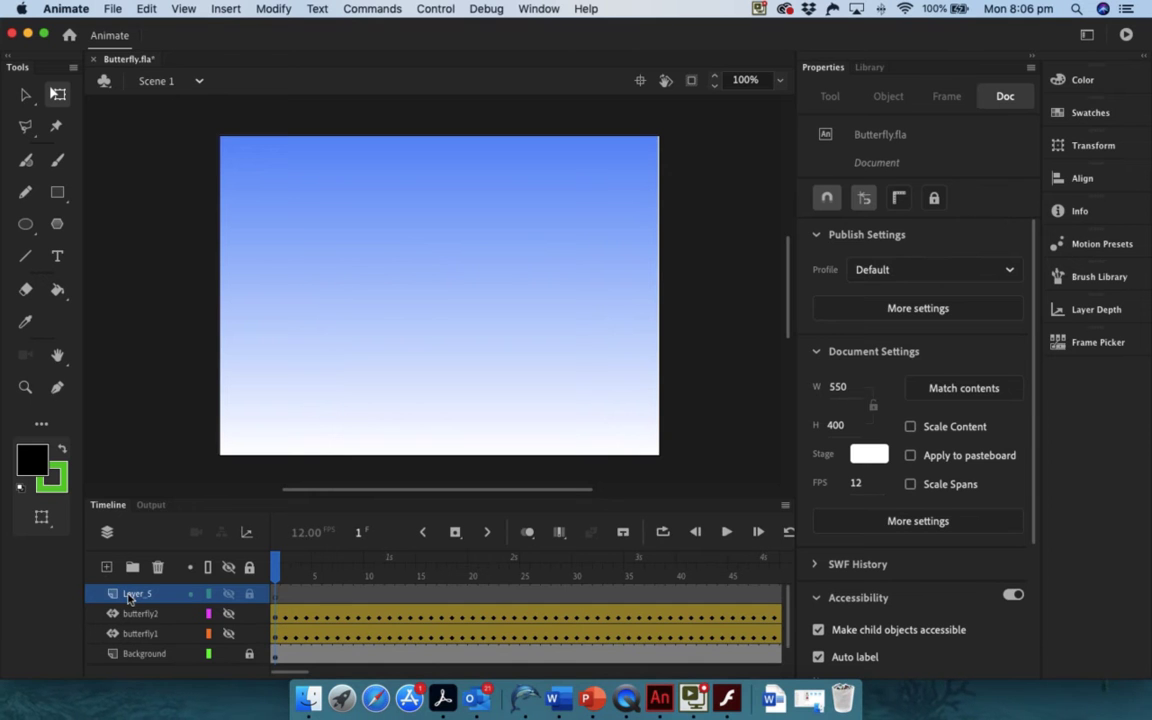
double_click(130, 593)
type("butterfly")
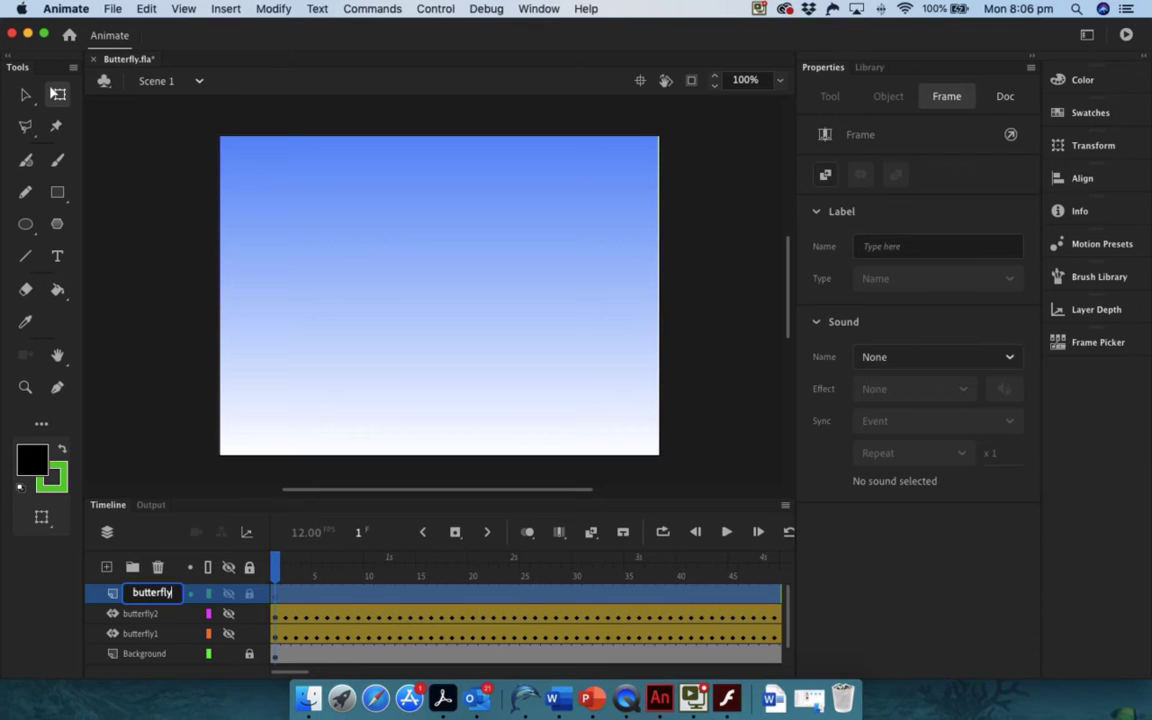
type("3")
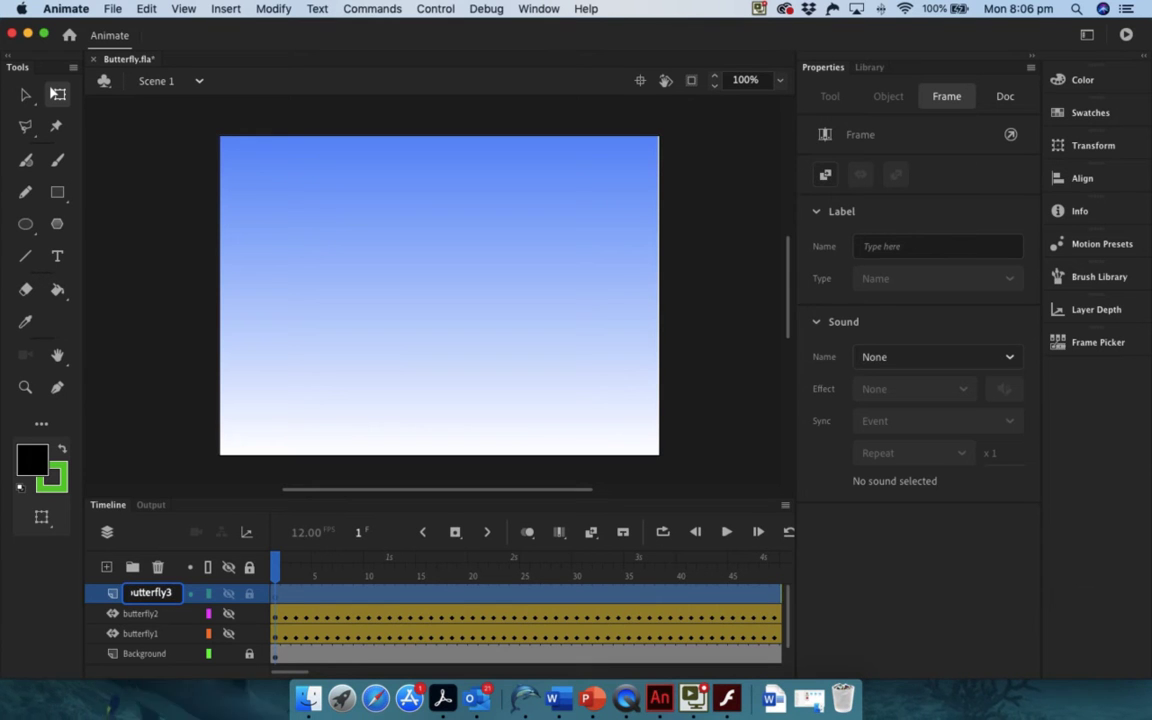
key("Return")
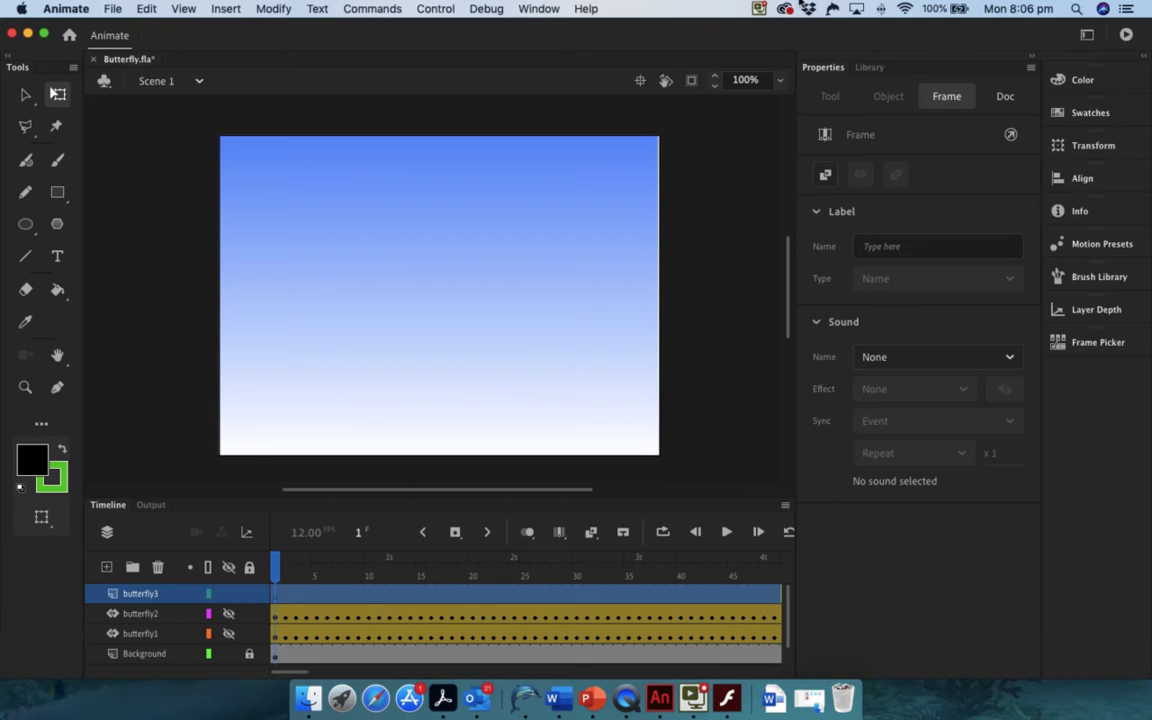
Step: Place an instance of the butterfly library symbol just outside the stage's upper right edge
left_click(869, 67)
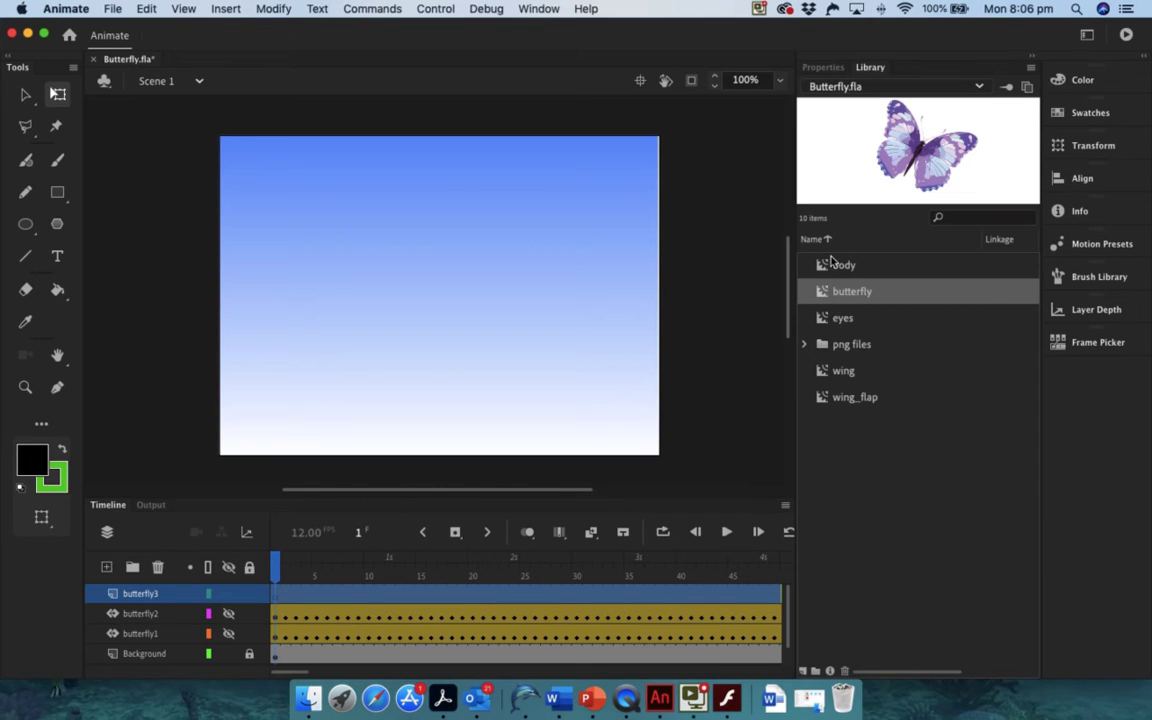
left_click_drag(824, 292, 655, 252)
left_click_drag(506, 89, 624, 190)
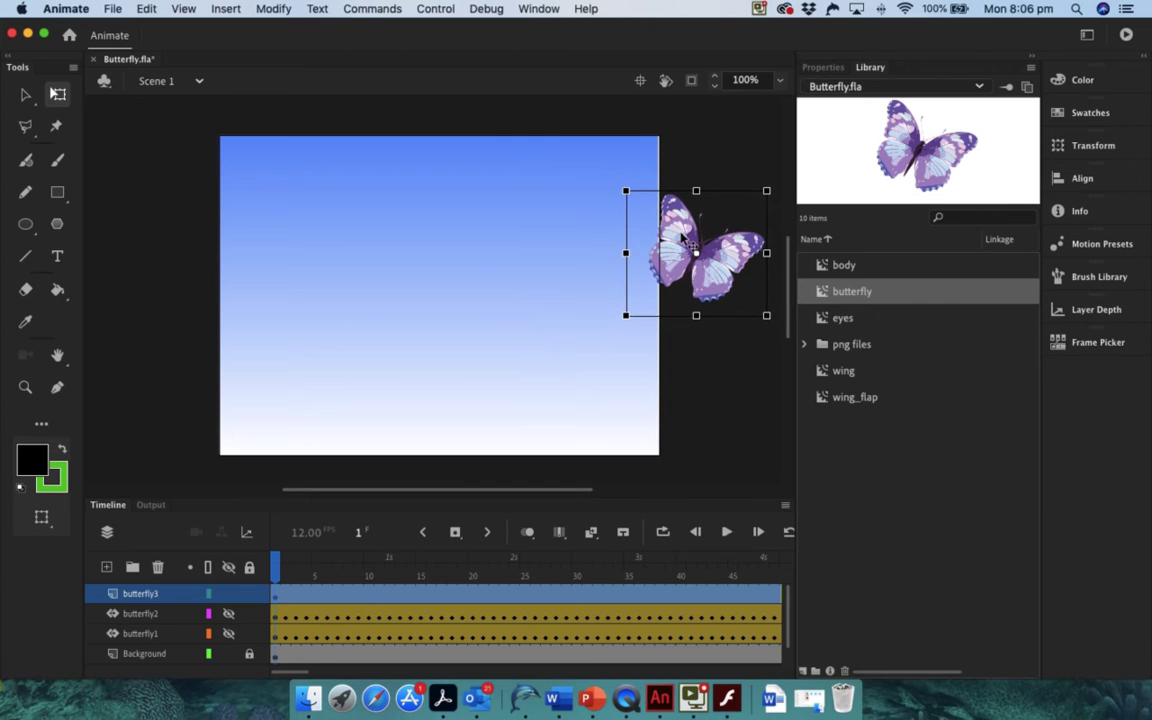
left_click_drag(690, 241, 710, 183)
Step: Flip the new butterfly horizontally so it faces the stage
left_click(1031, 55)
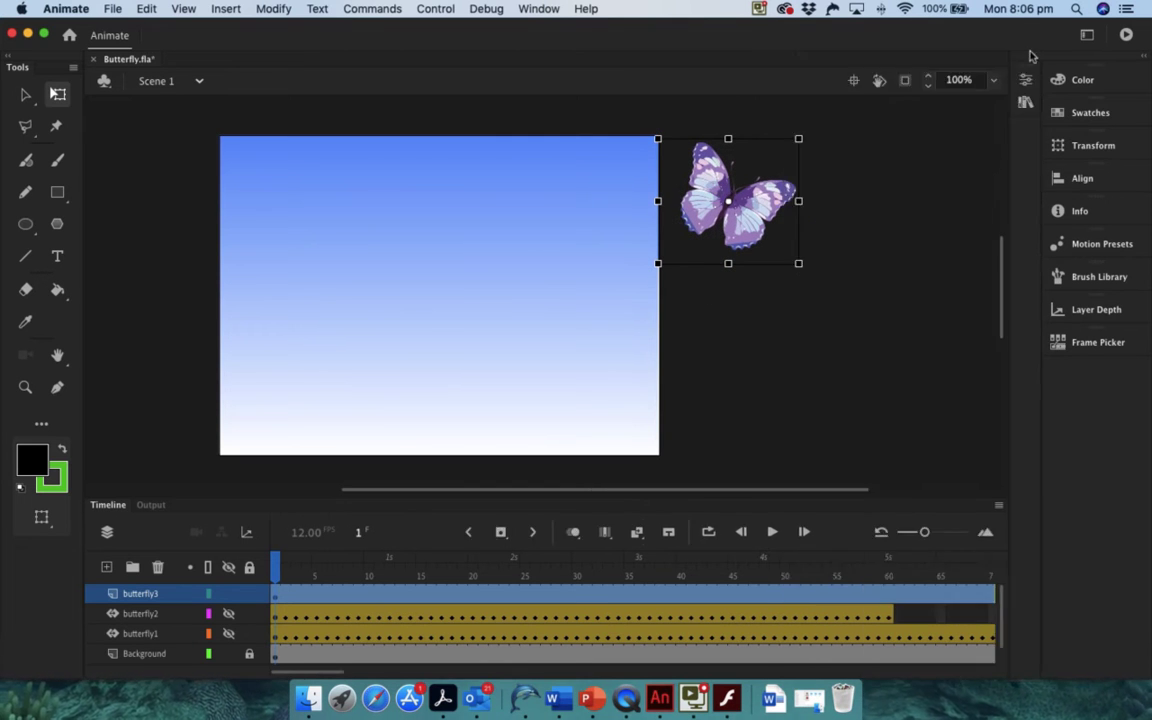
right_click(745, 220)
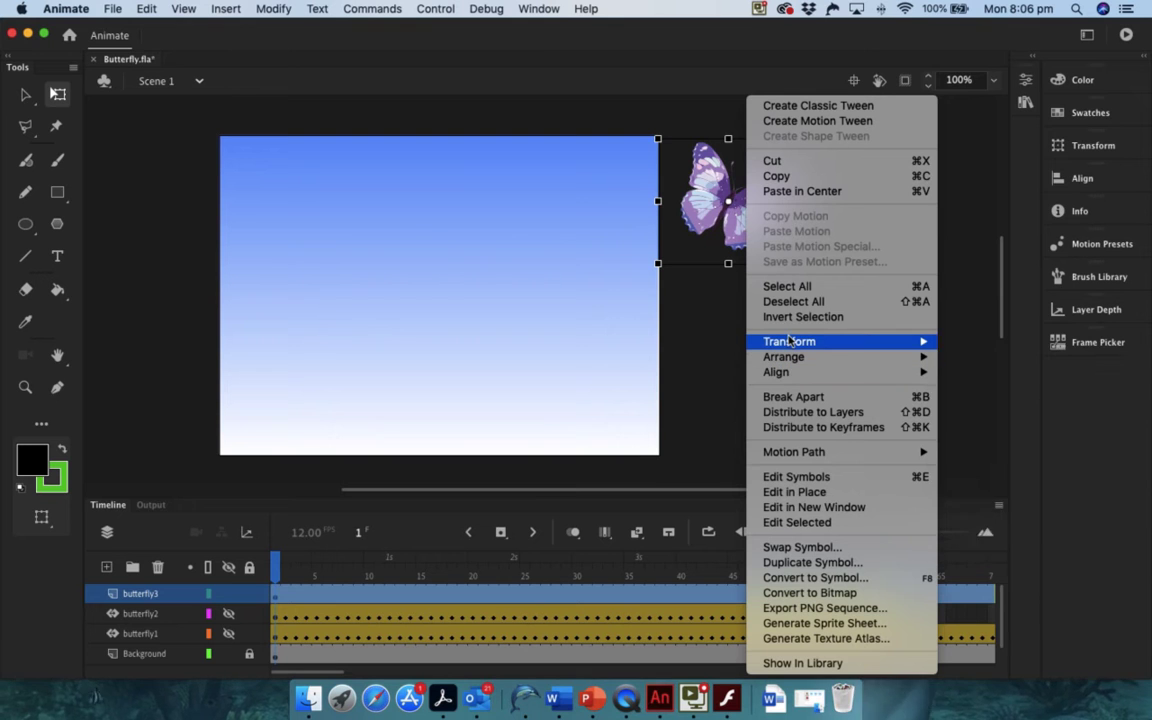
mouse_move(800, 341)
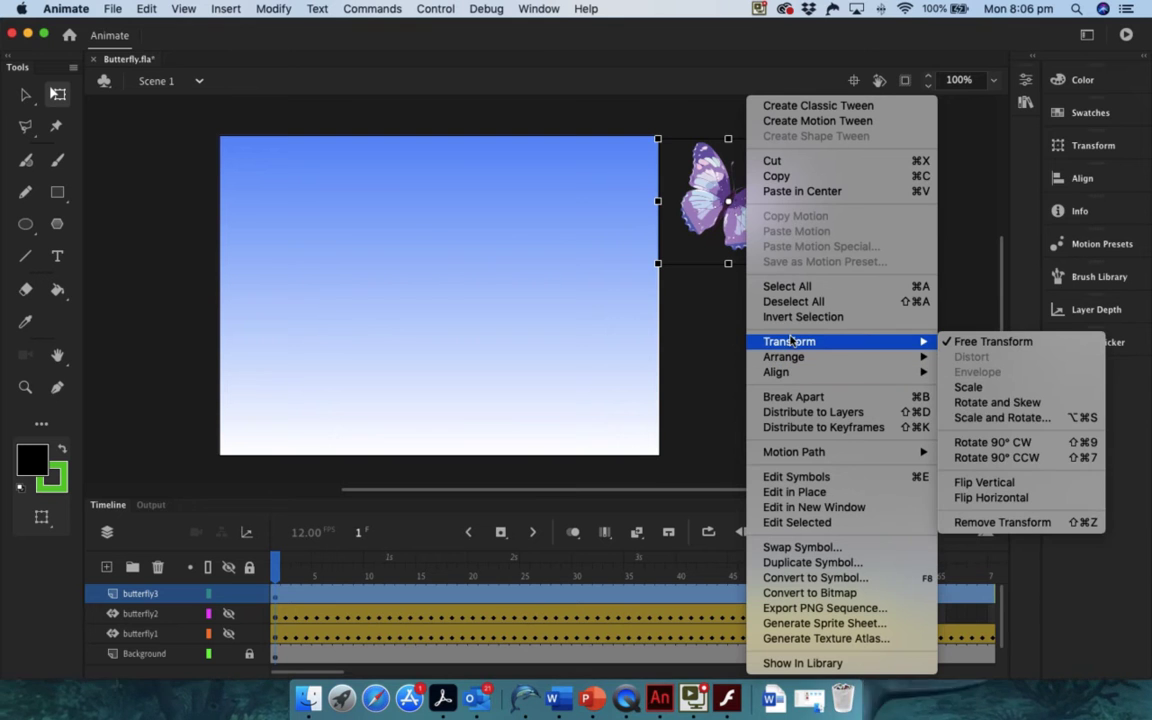
left_click(990, 497)
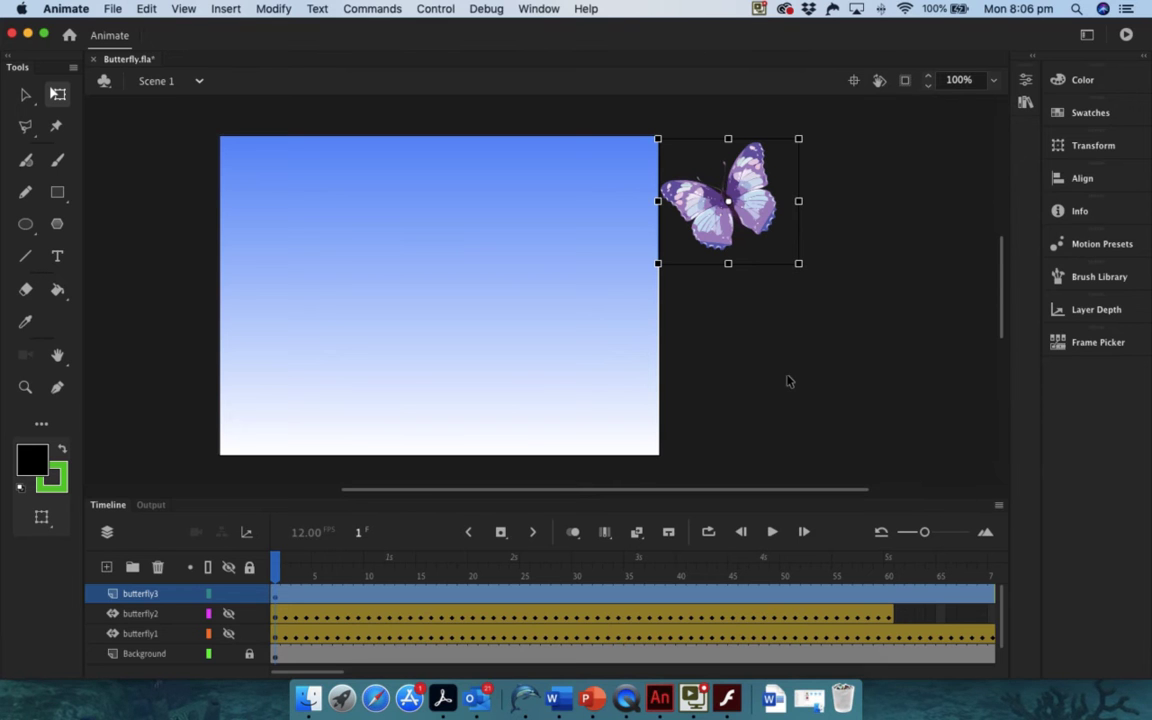
Step: Add a layer named guide_path above butterfly3 and turn it into a guide layer
left_click(566, 592)
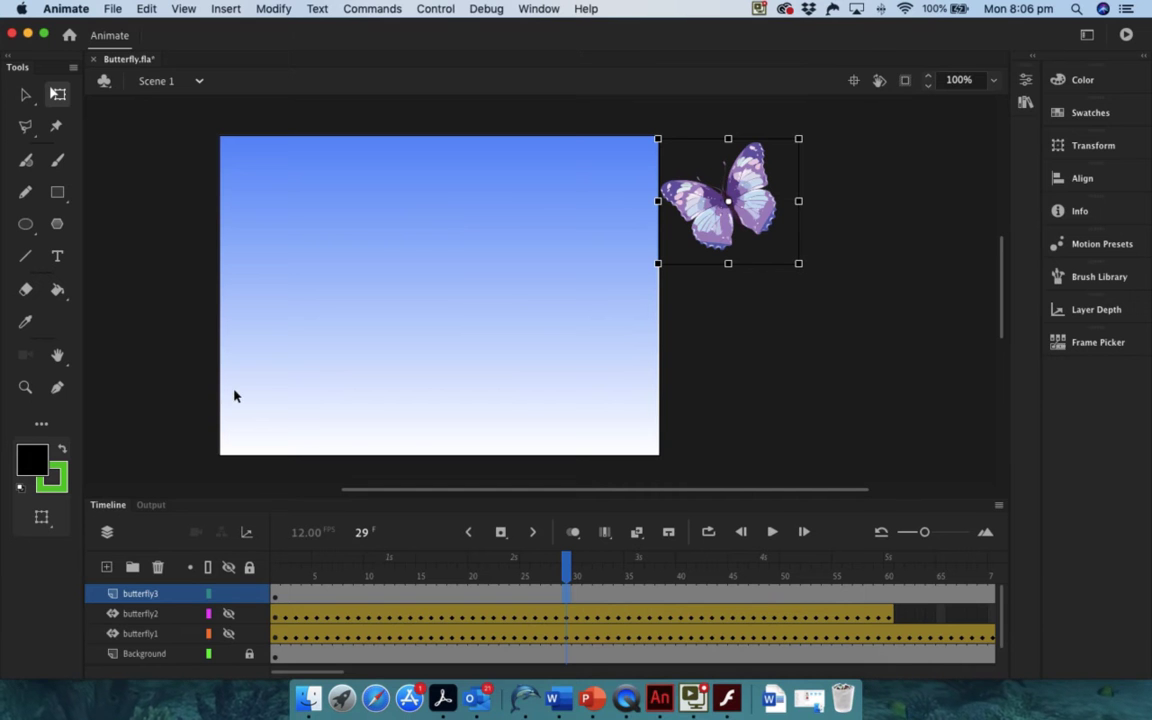
left_click(106, 567)
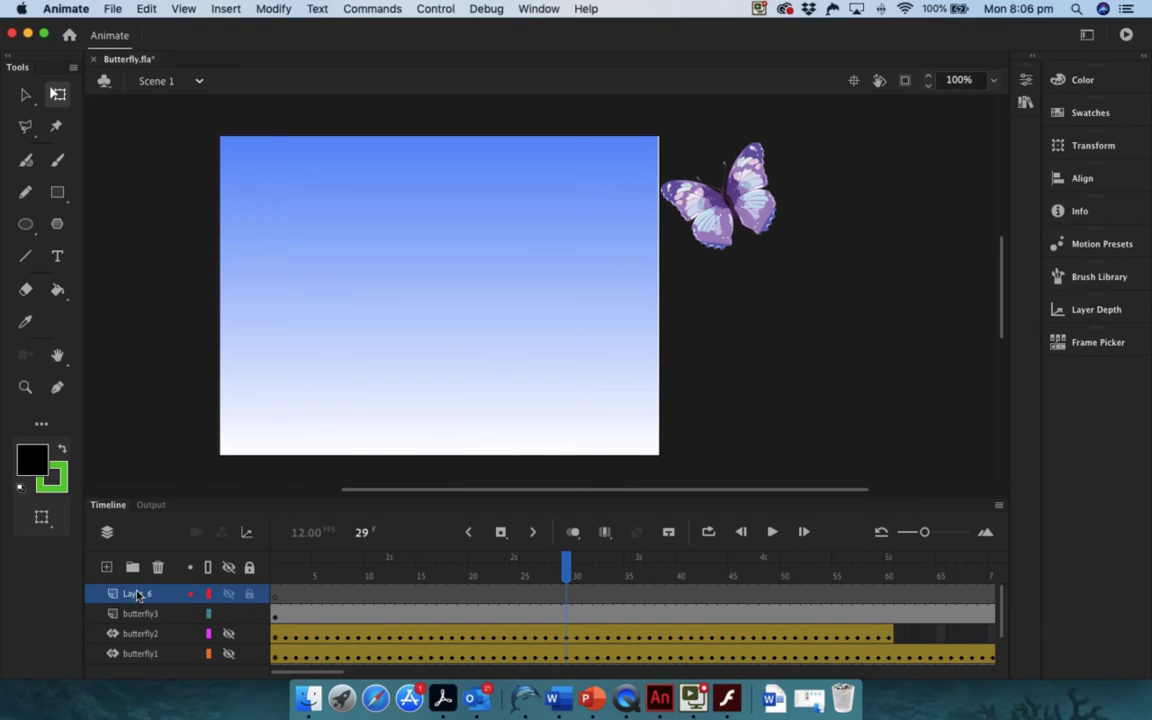
double_click(138, 594)
type("guide_path")
key("Return")
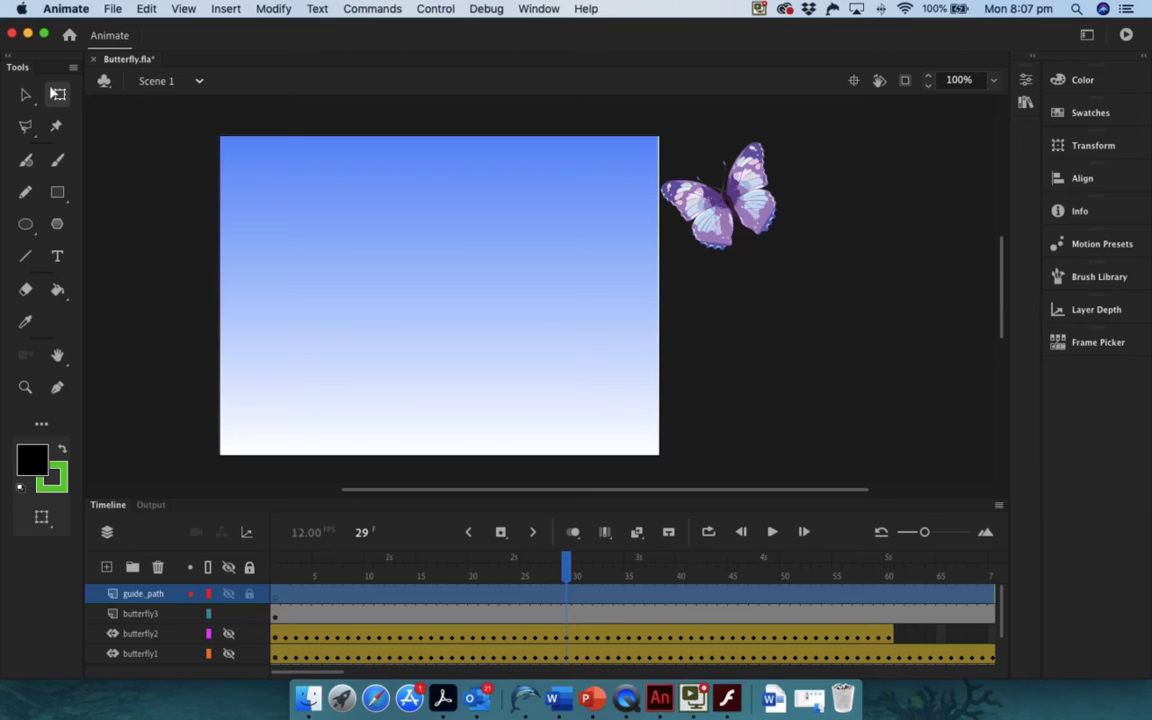
right_click(146, 597)
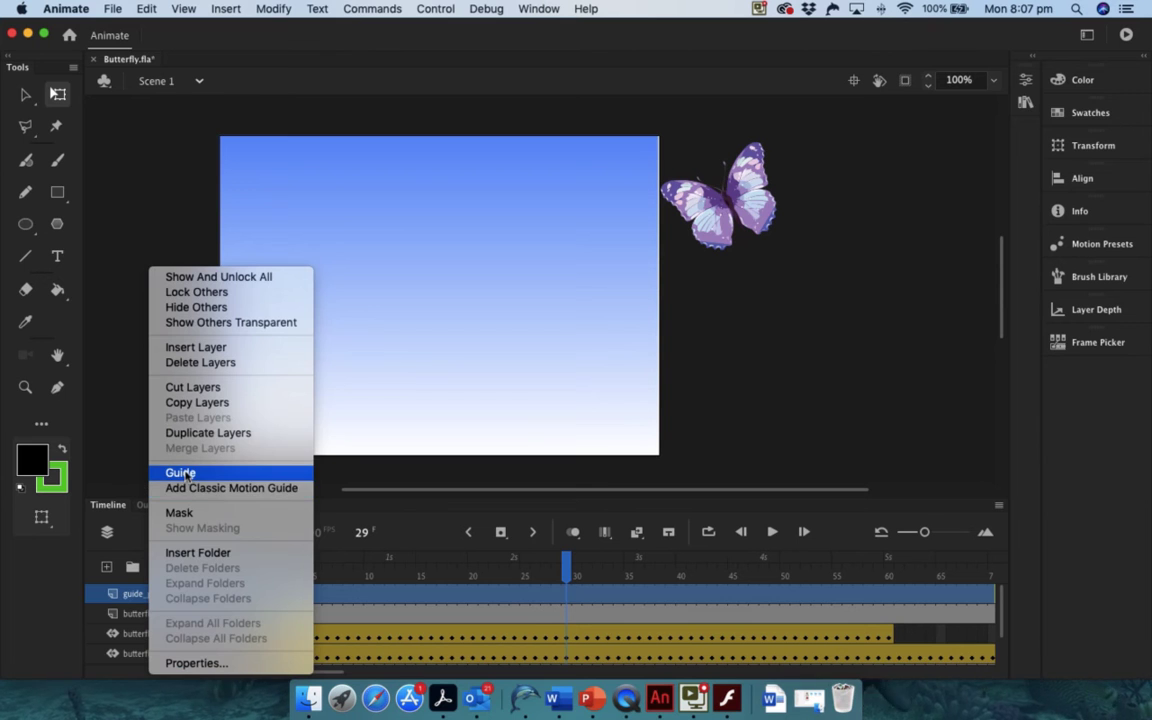
left_click(180, 472)
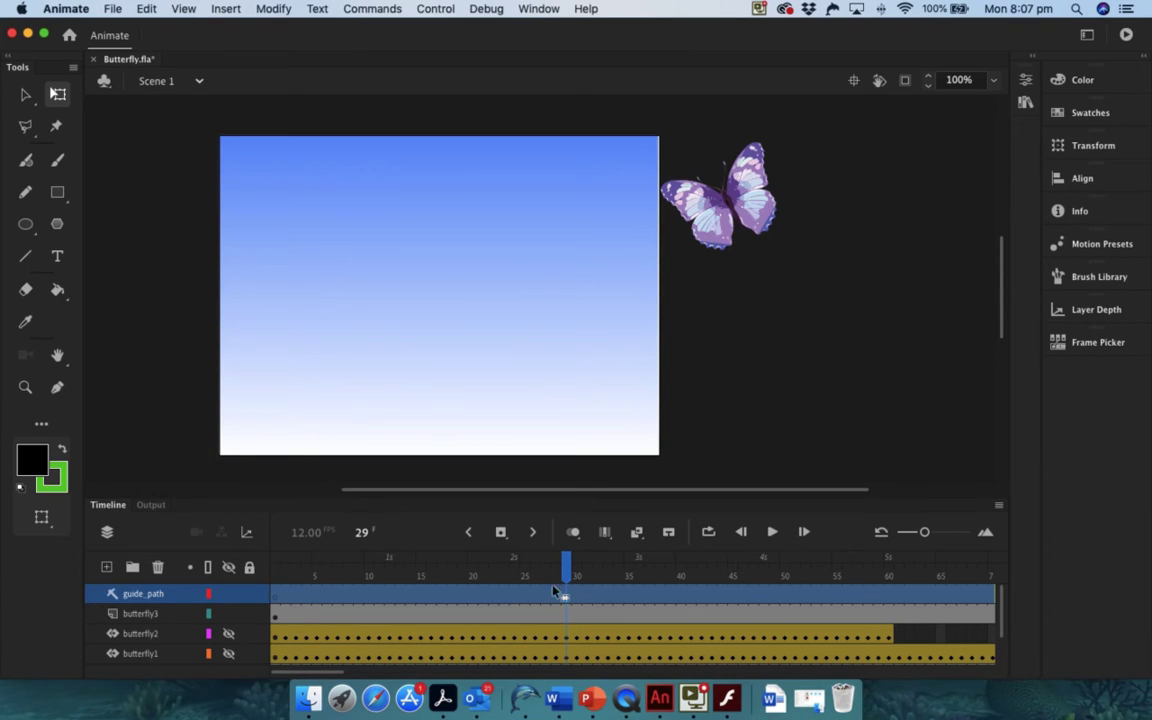
Step: At frame 1 of guide_path, draw a wavy Pencil line from beside the butterfly across the stage to beyond its left edge
left_click(514, 558)
left_click(277, 557)
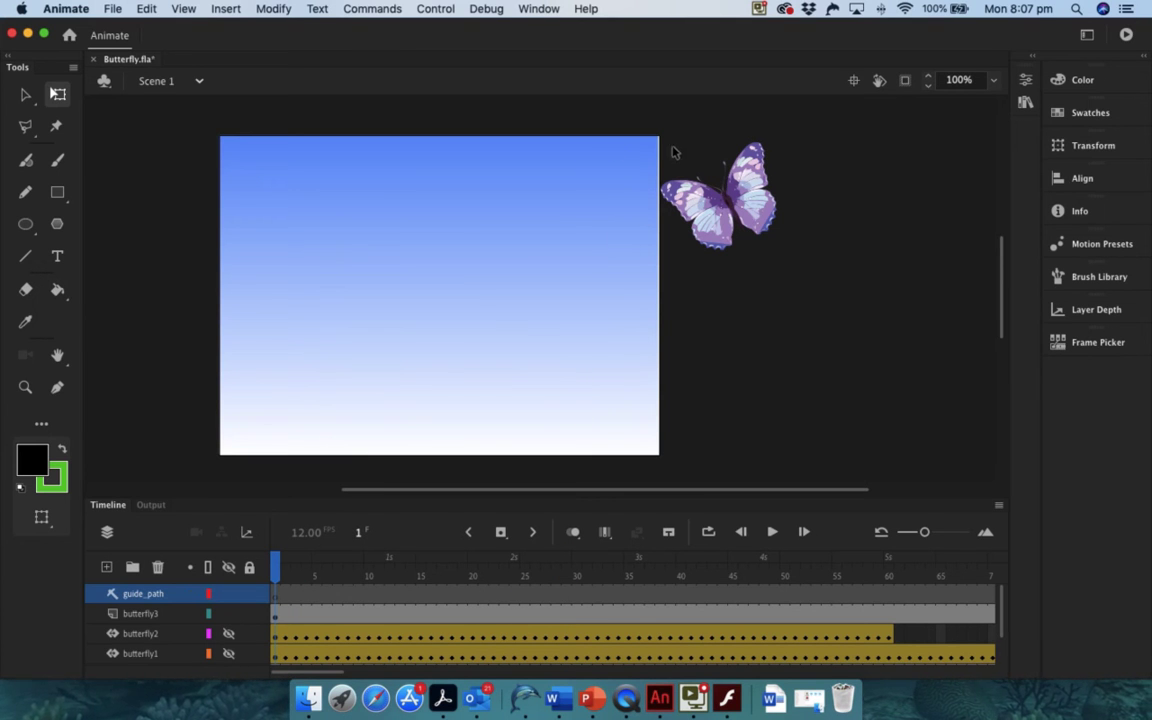
left_click(25, 193)
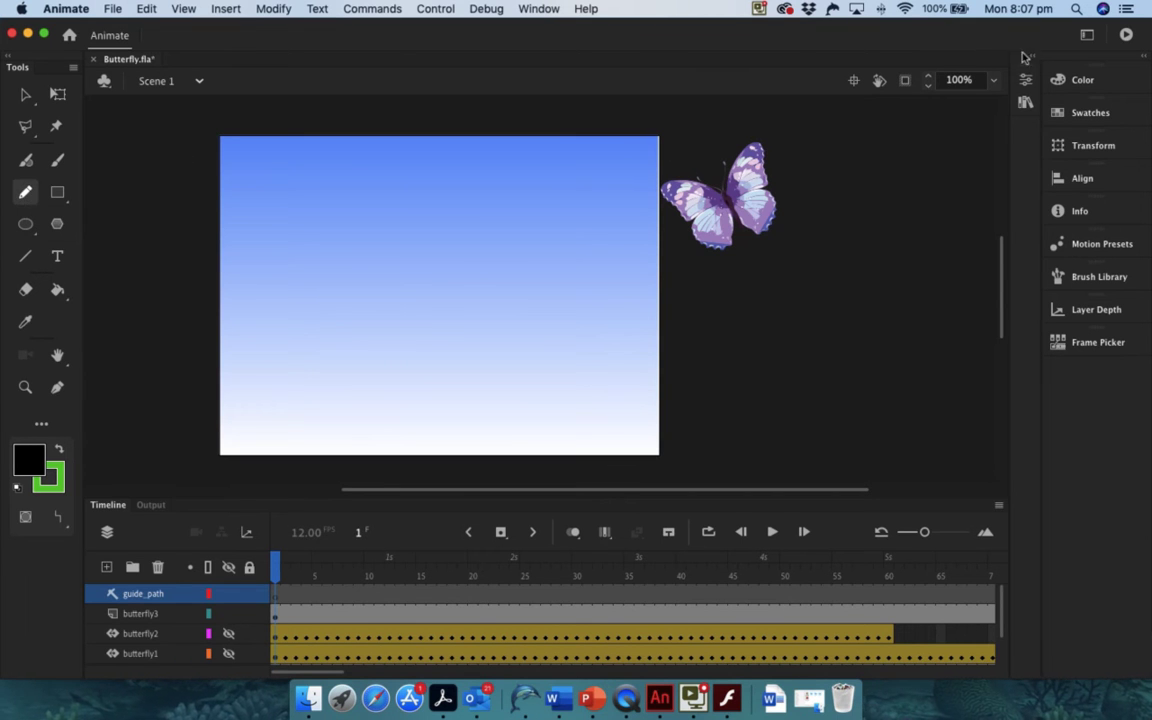
left_click(1030, 57)
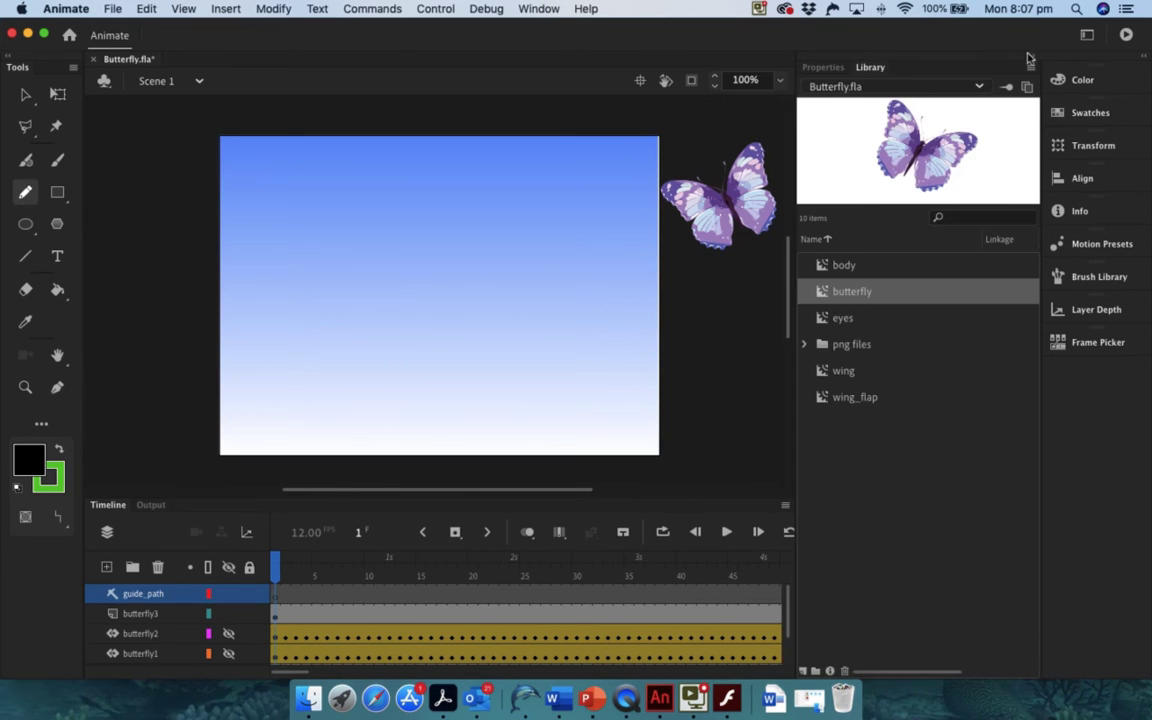
left_click(823, 67)
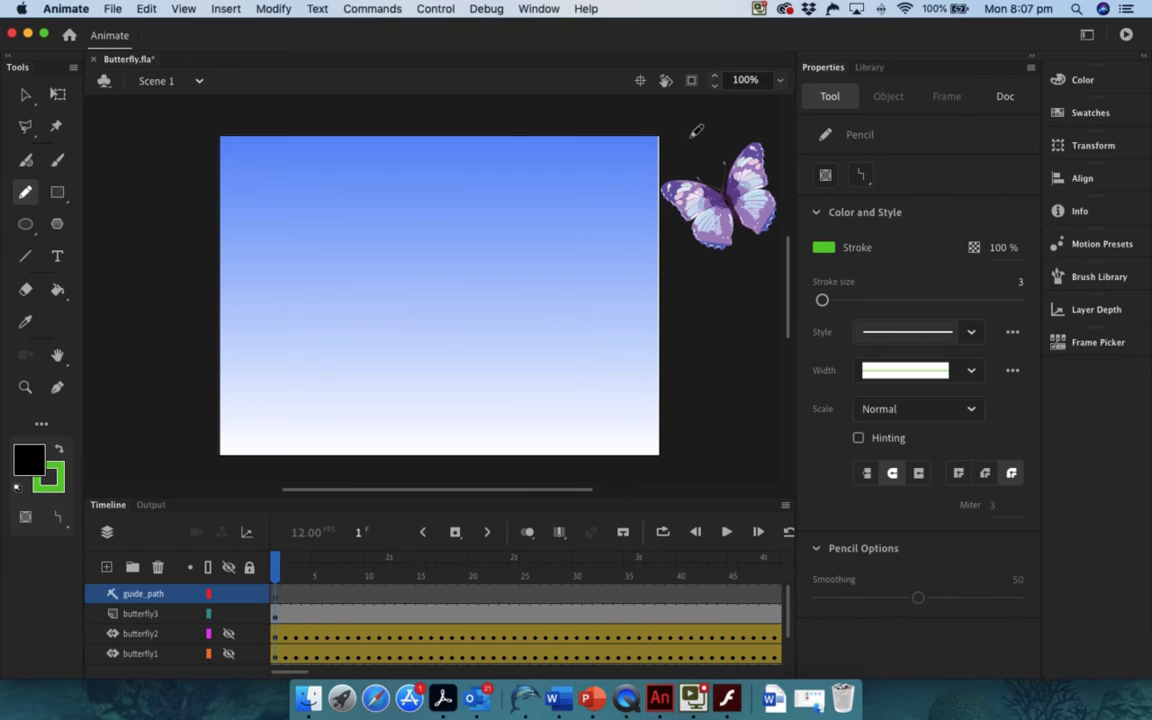
mouse_move(690, 150)
left_mouse_down()
mouse_move(654, 132)
mouse_move(592, 170)
mouse_move(534, 235)
mouse_move(497, 242)
mouse_move(421, 176)
mouse_move(376, 242)
mouse_move(334, 251)
mouse_move(220, 191)
mouse_move(150, 213)
left_mouse_up()
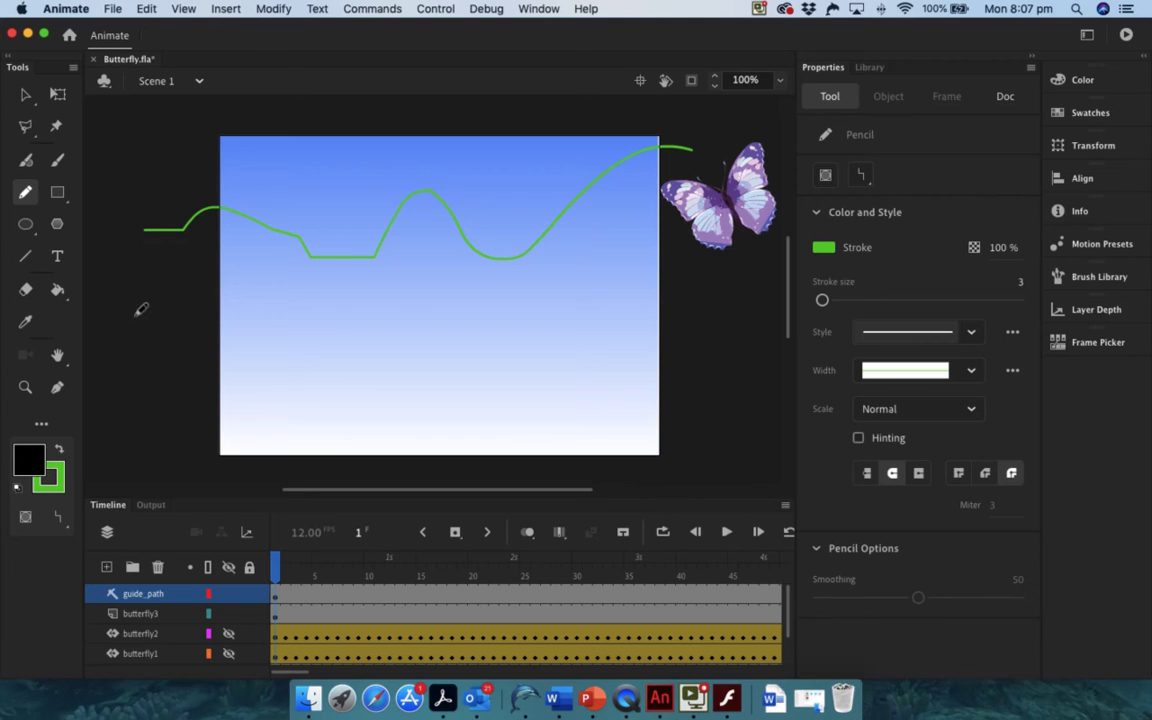
left_click(226, 595)
left_click(226, 595)
left_click(226, 595)
left_click(226, 595)
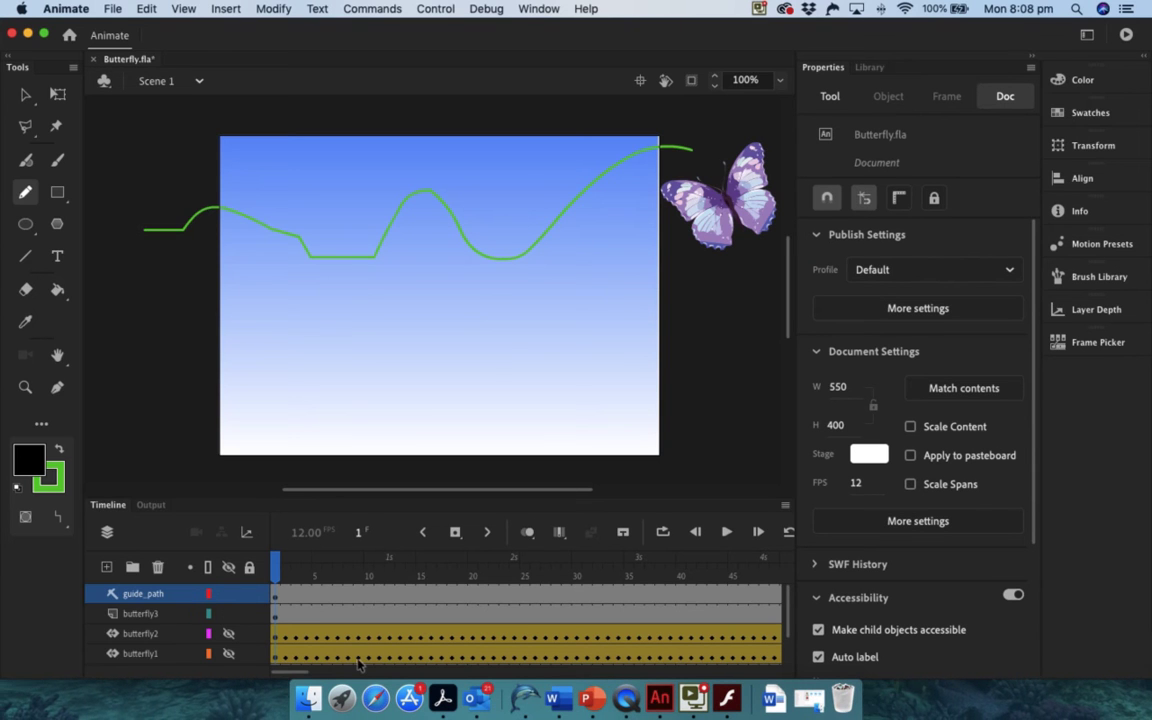
Step: Nest the butterfly3 layer under guide_path so the drawn line becomes its motion guide
left_click(138, 616)
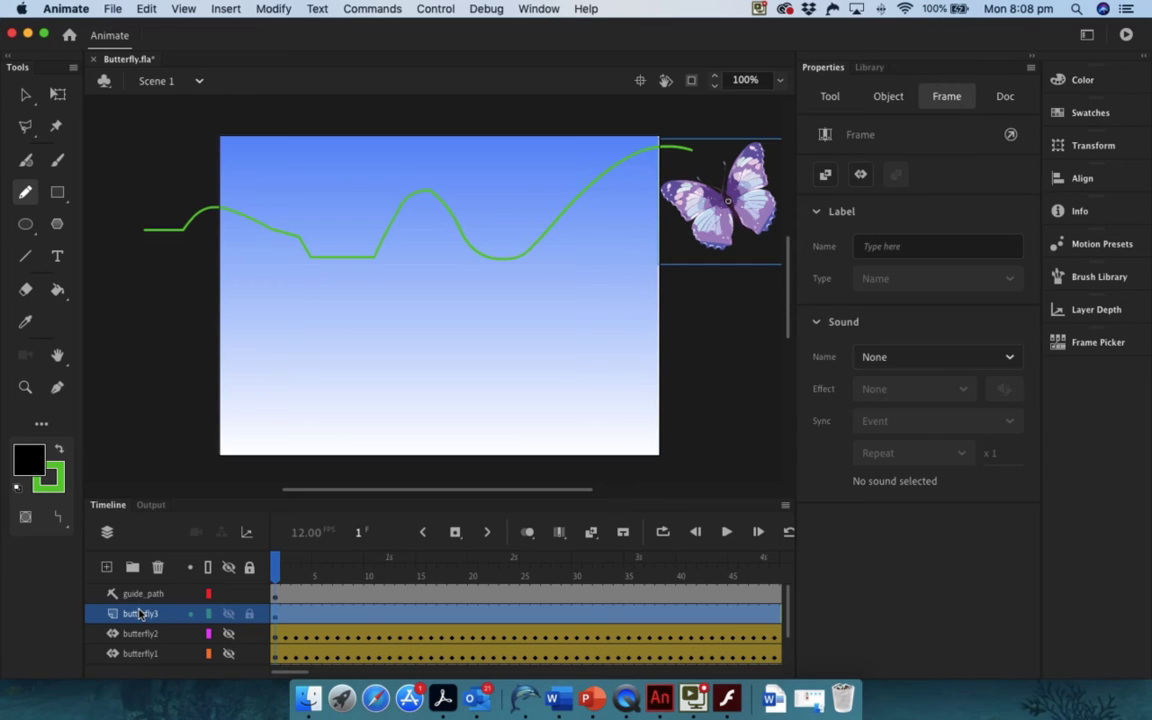
mouse_move(141, 614)
left_mouse_down()
mouse_move(113, 592)
mouse_move(141, 612)
left_mouse_up()
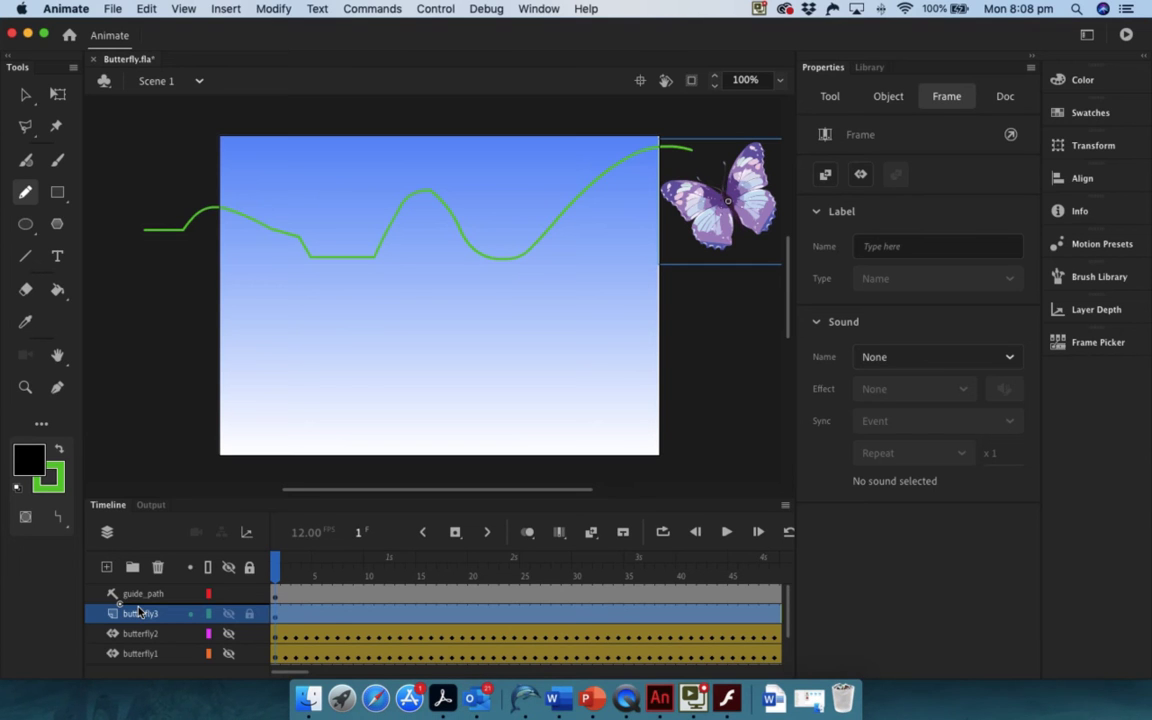
left_click_drag(139, 611, 140, 614)
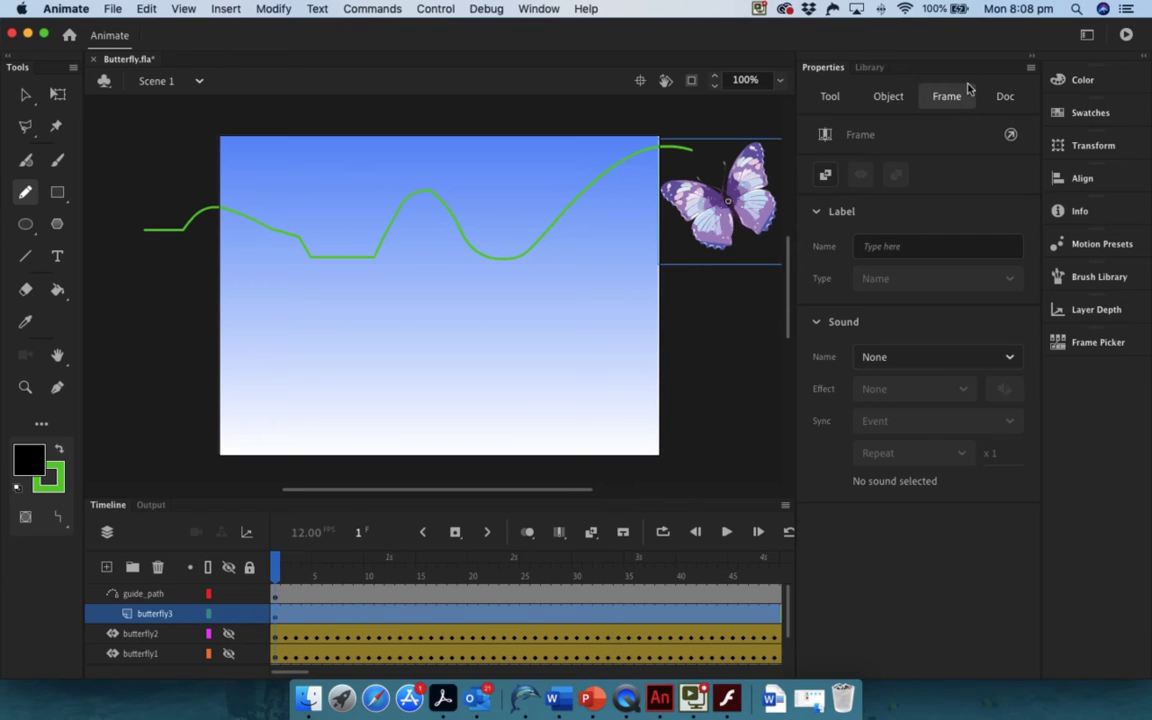
Step: Create a classic tween on the butterfly3 layer
left_click(1025, 57)
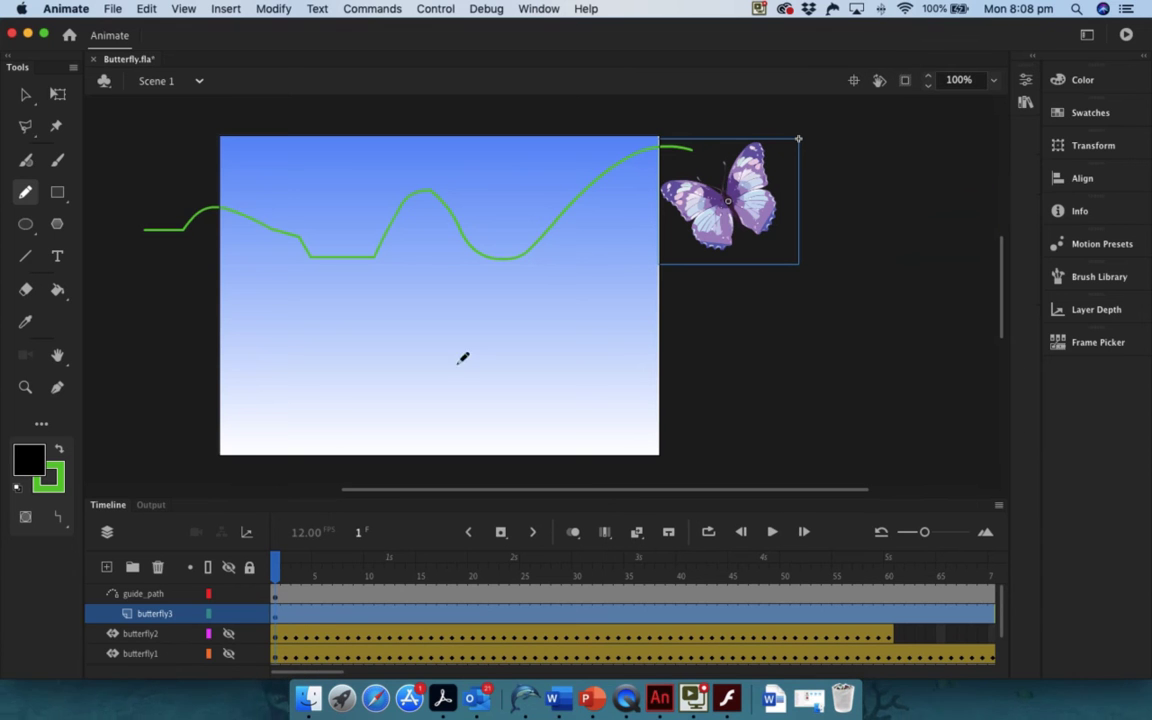
right_click(302, 613)
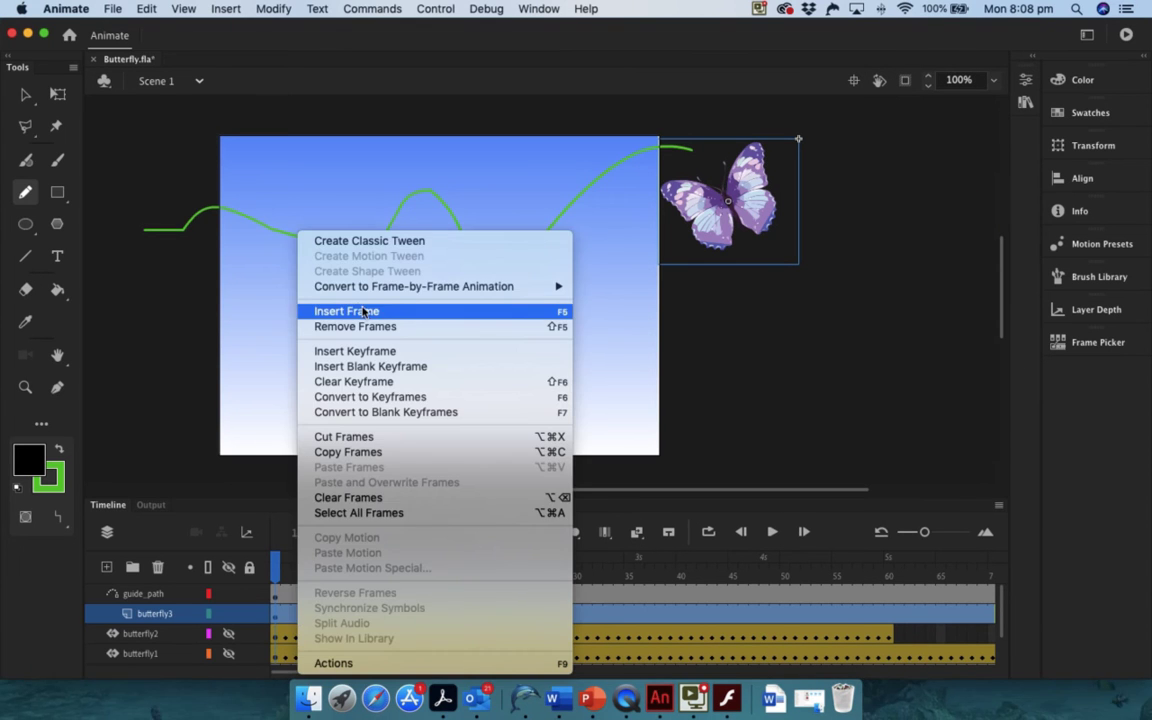
left_click(340, 240)
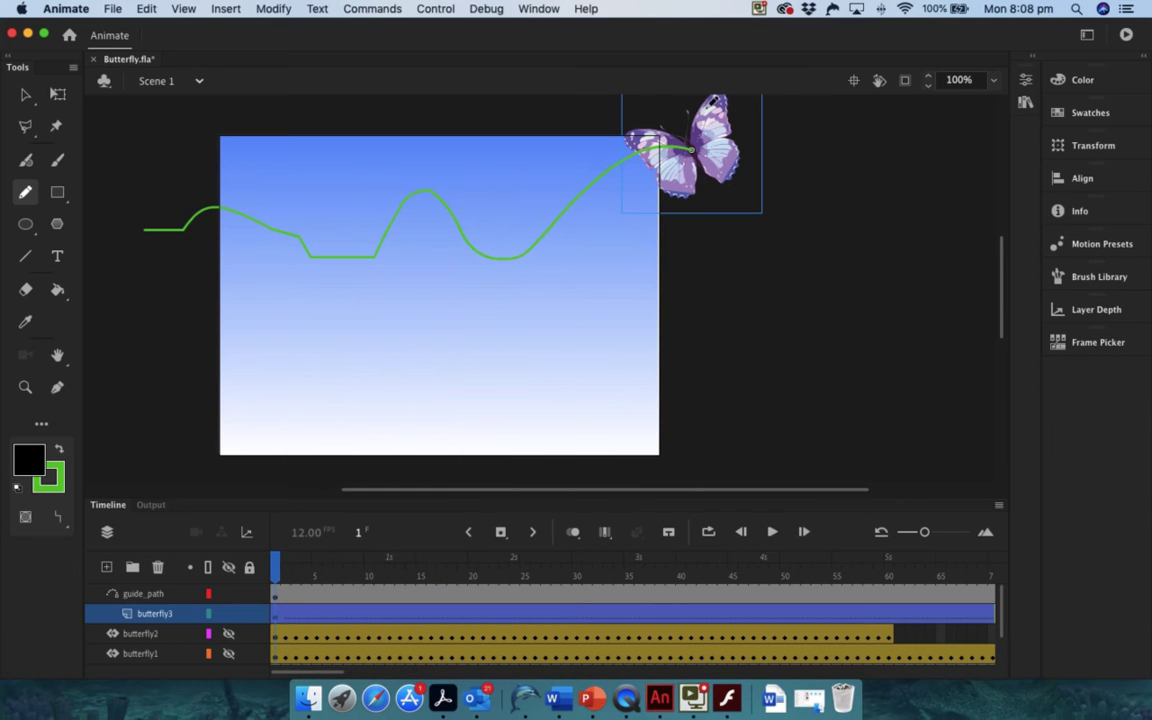
Step: Snap the butterfly's center point to the right end of the guide path at frame 1
left_click(26, 94)
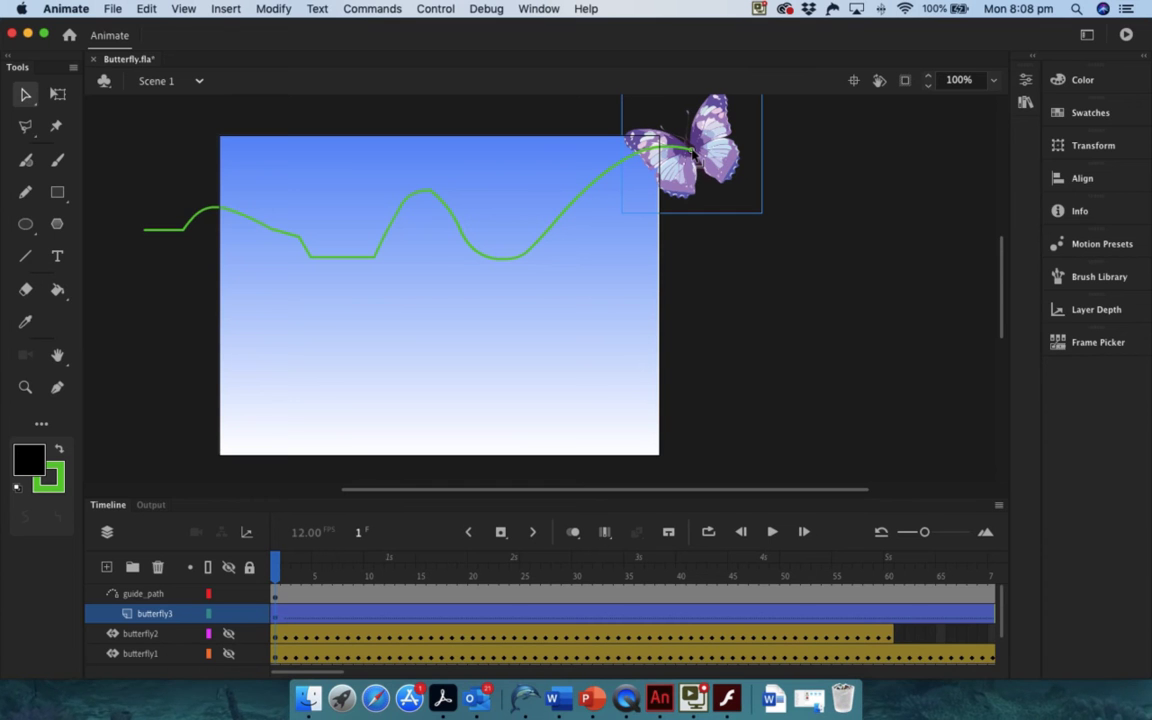
mouse_move(709, 146)
left_mouse_down()
mouse_move(770, 190)
mouse_move(710, 150)
mouse_move(755, 197)
mouse_move(716, 170)
left_mouse_up()
left_click(745, 187)
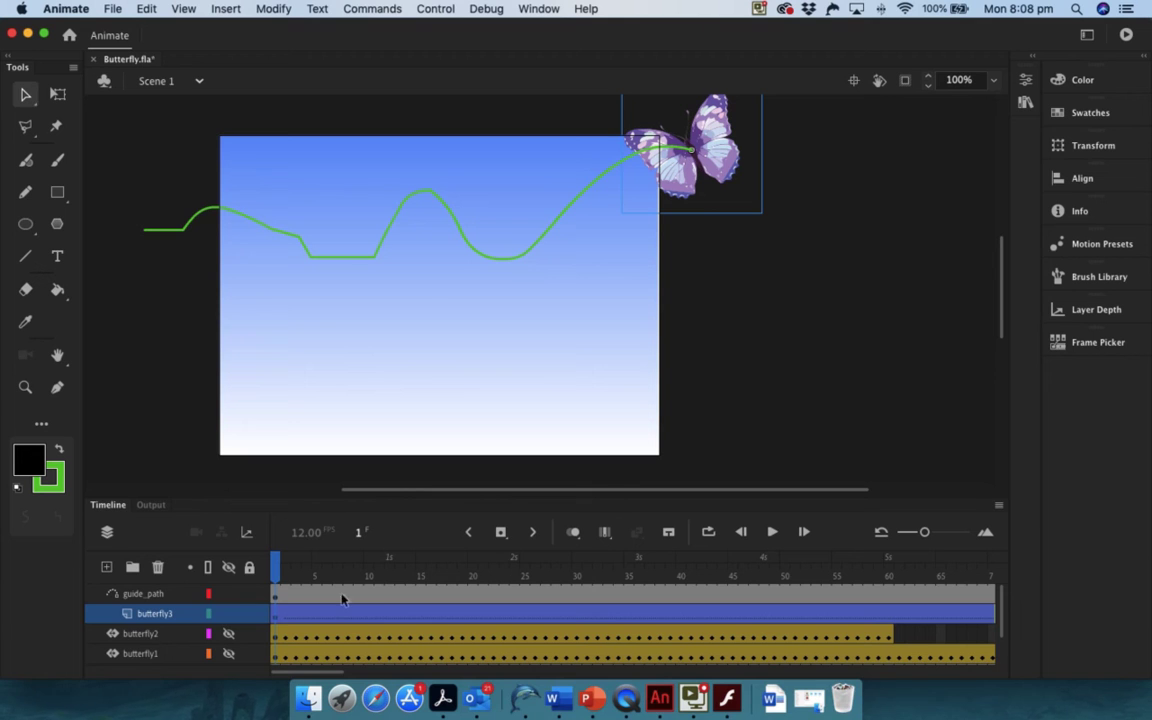
Step: At frame 120 of butterfly3, move the butterfly onto the guide path's left end, snapping its center point to the line's end
left_click(277, 573)
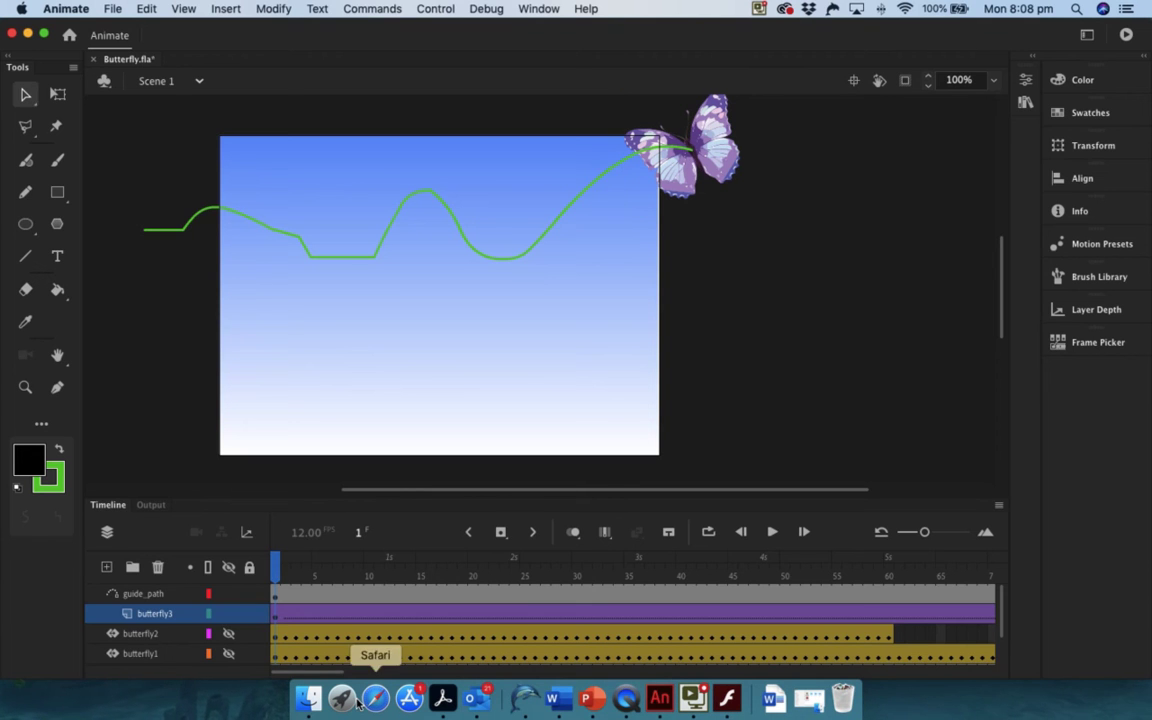
left_click_drag(311, 672, 399, 672)
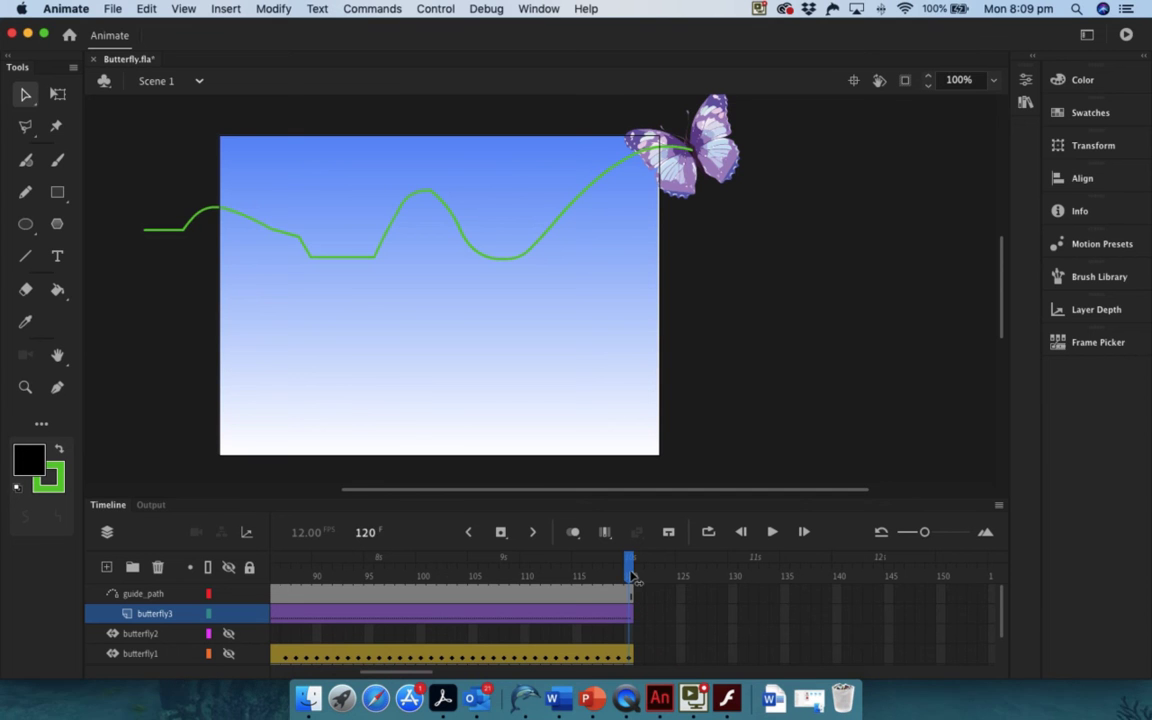
left_click_drag(718, 175, 307, 323)
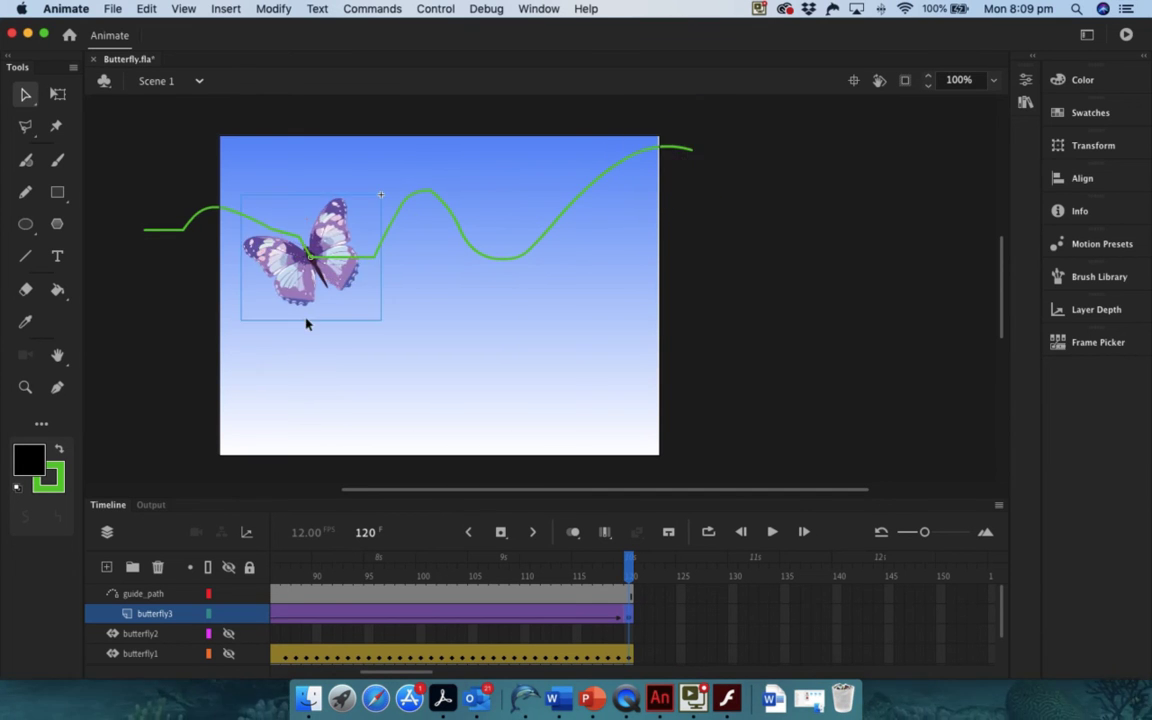
left_click_drag(340, 272, 174, 247)
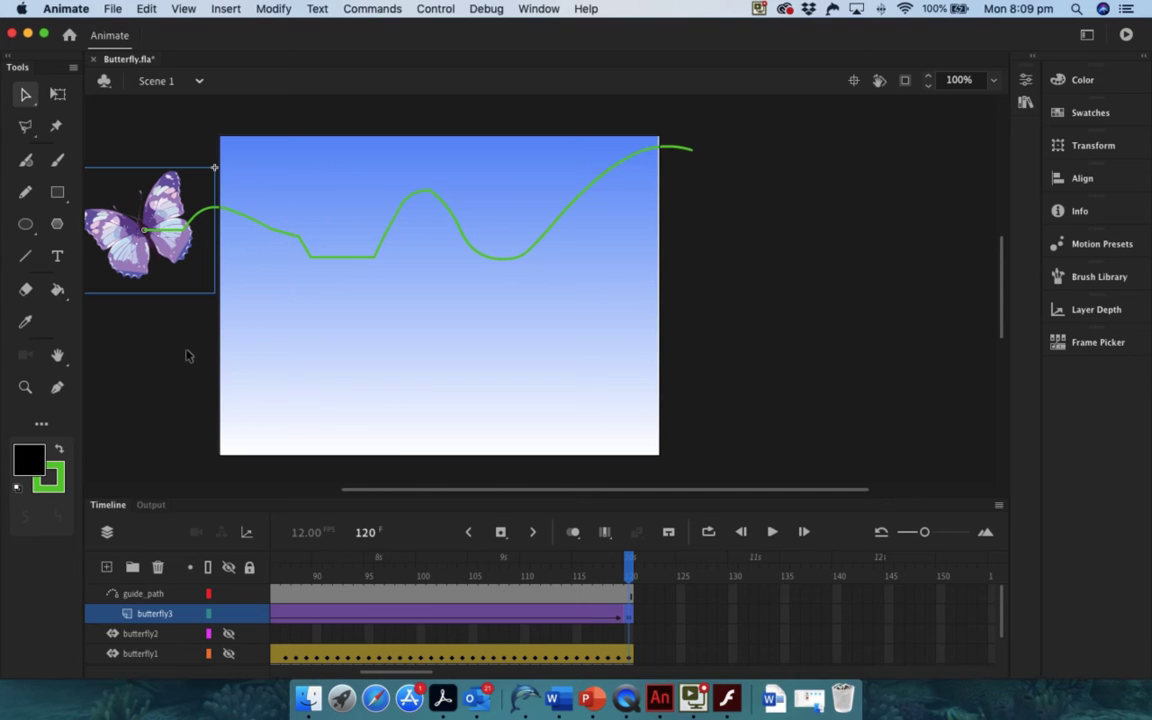
Step: Scrub the tween back to its start and enable Orient to path for the butterfly3 classic tween
left_click_drag(630, 565, 238, 557)
left_click(416, 562)
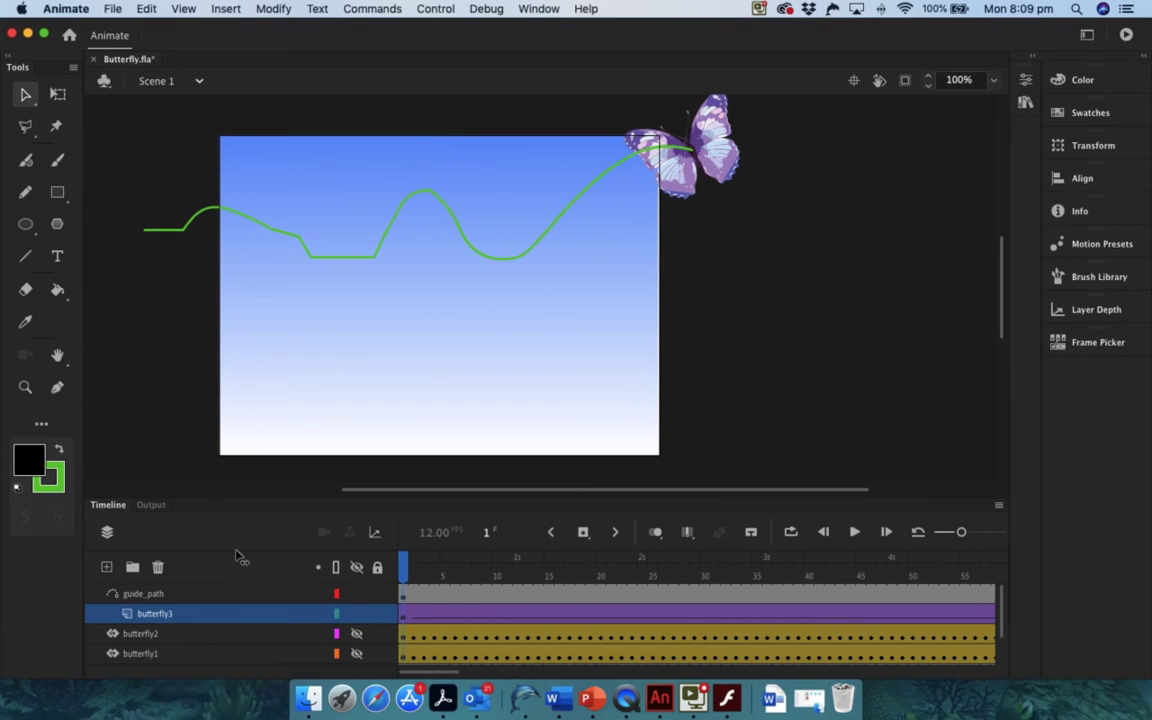
left_click(411, 618)
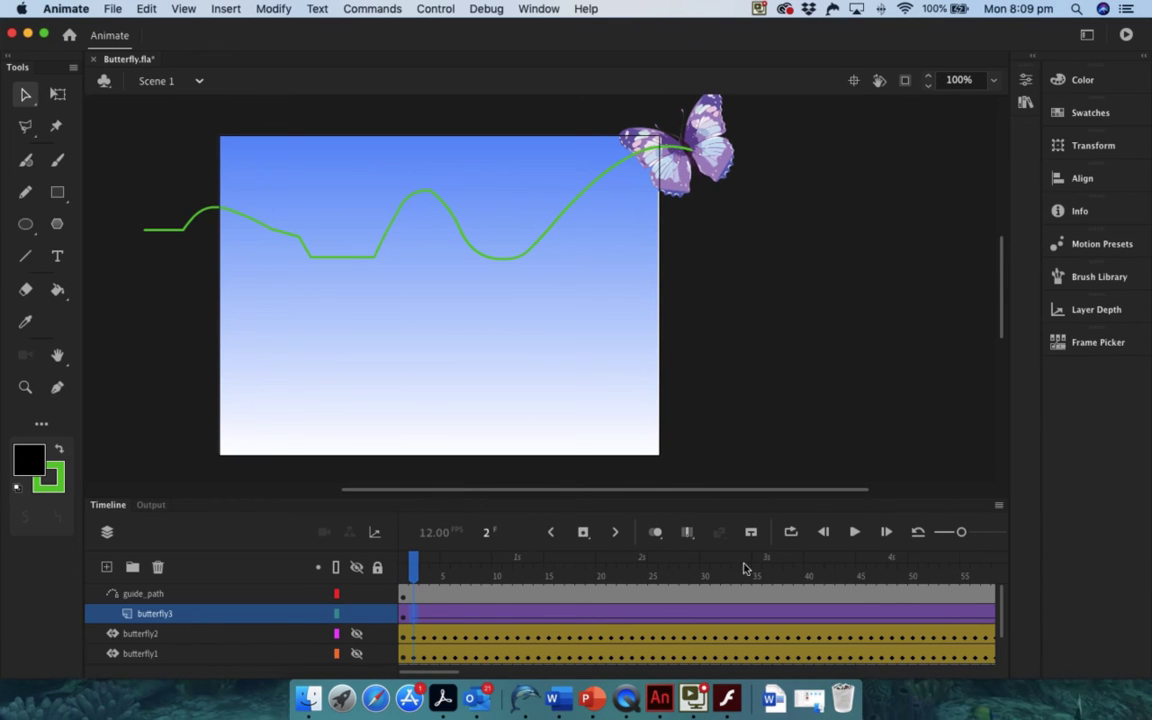
left_click(1027, 55)
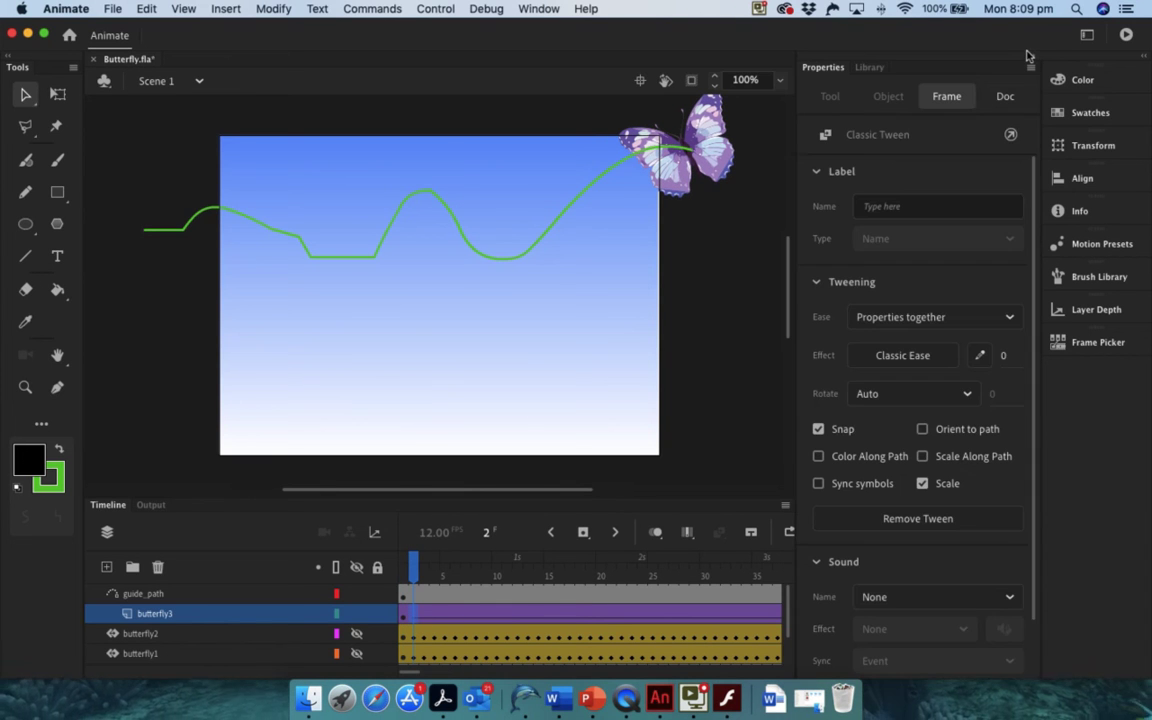
left_click(922, 429)
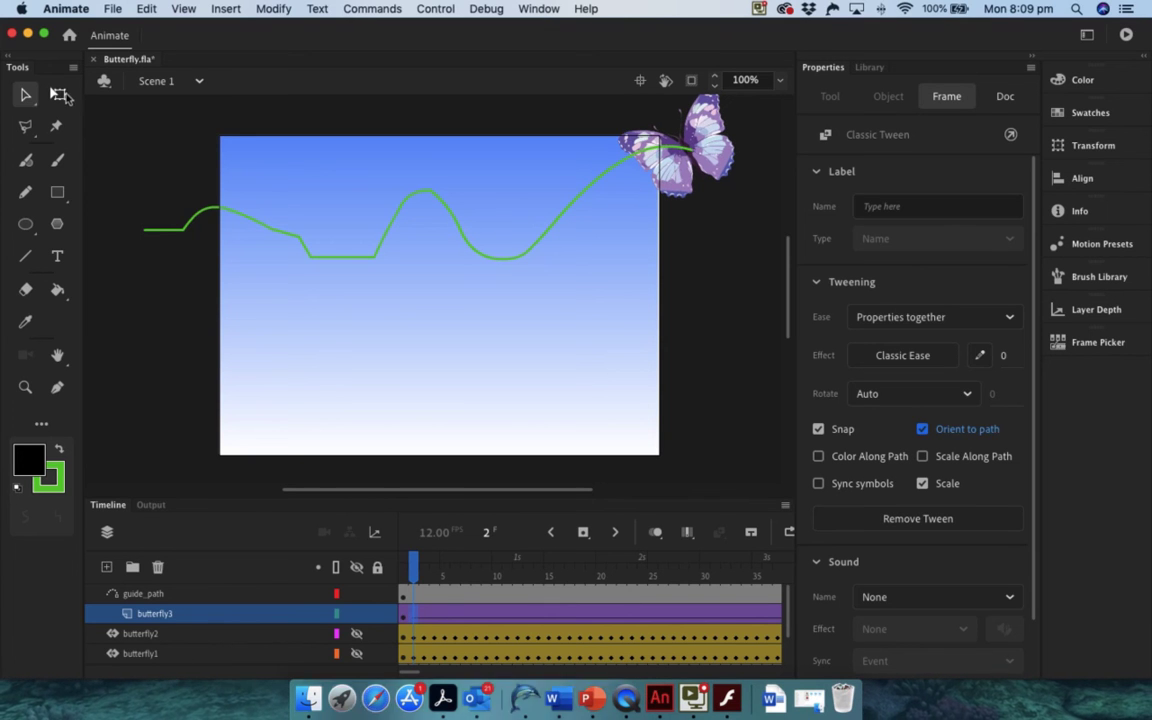
Step: Rotate the butterfly counterclockwise at frame 1 with Free Transform so its head faces left along the path, and play back the tween
left_click(58, 94)
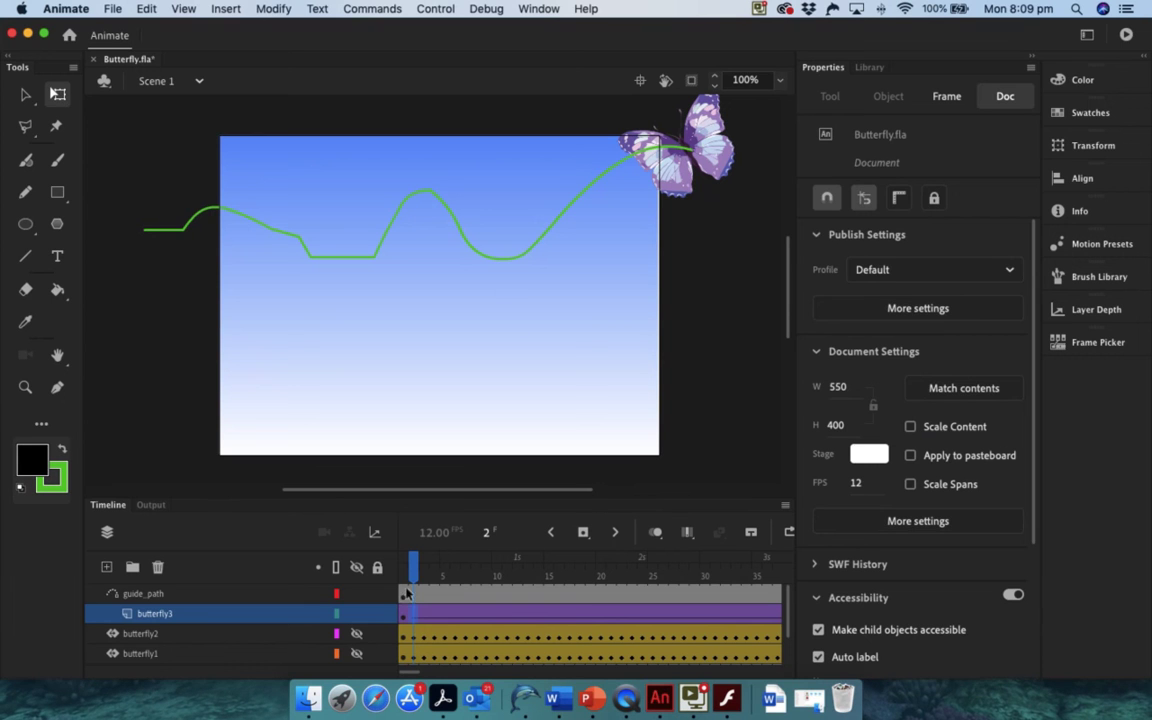
left_click(406, 617)
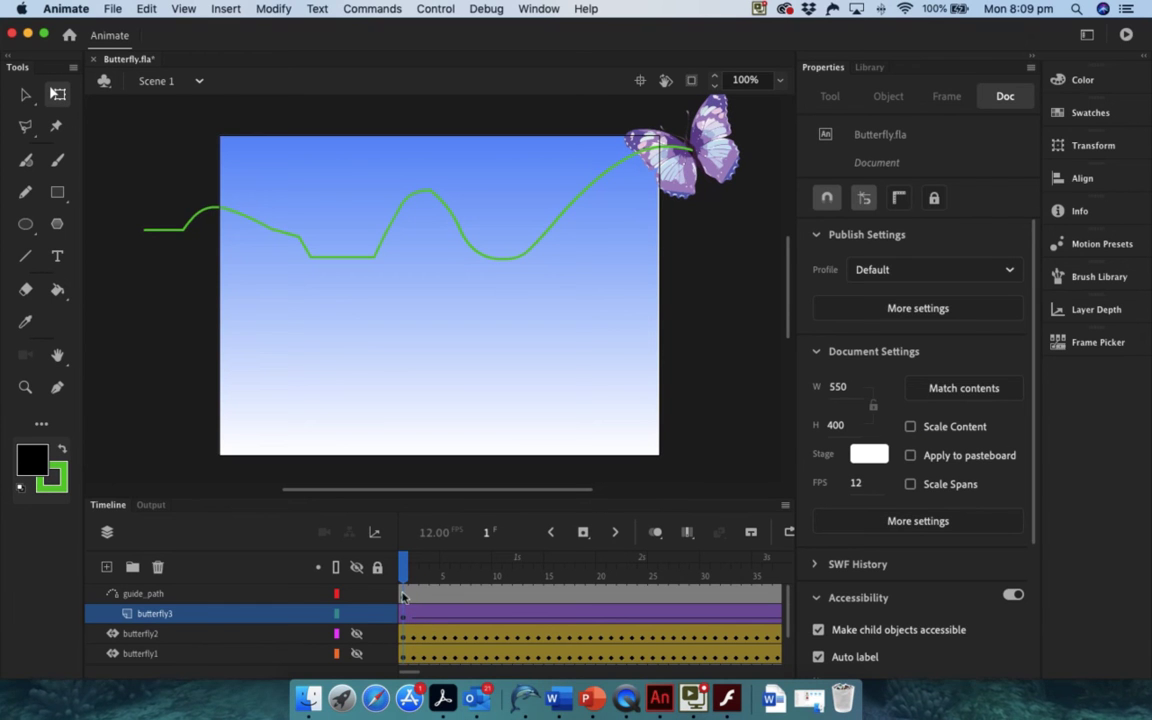
left_click(400, 613)
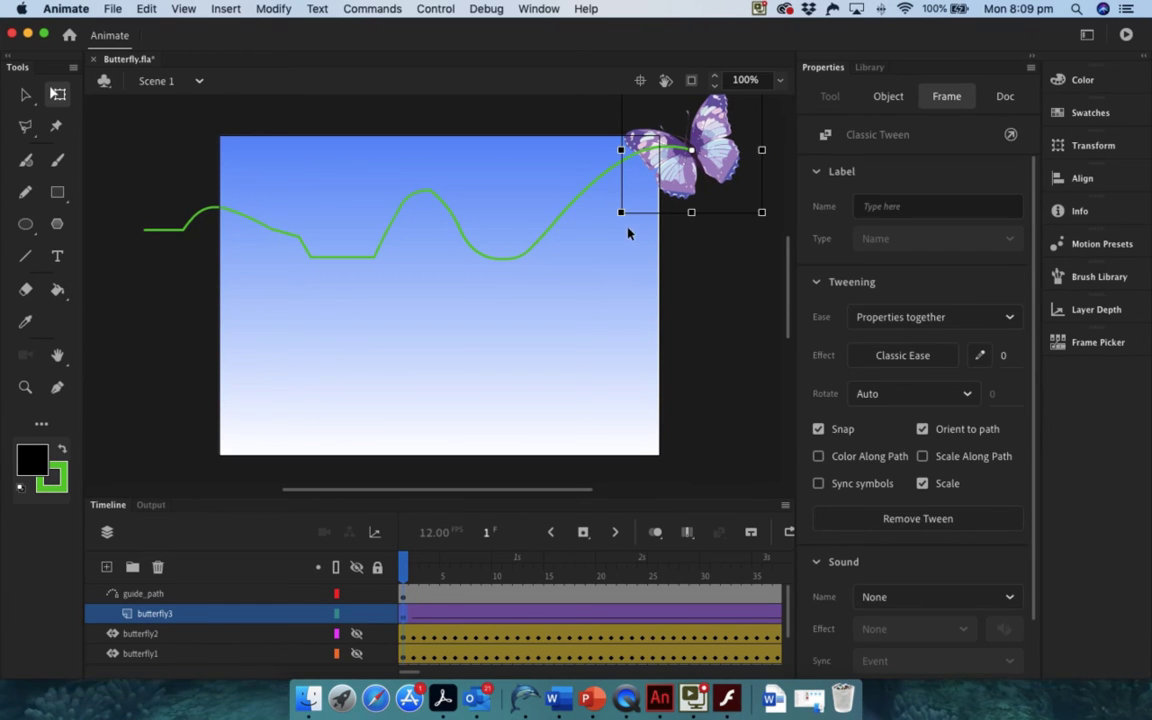
left_click_drag(619, 222, 712, 231)
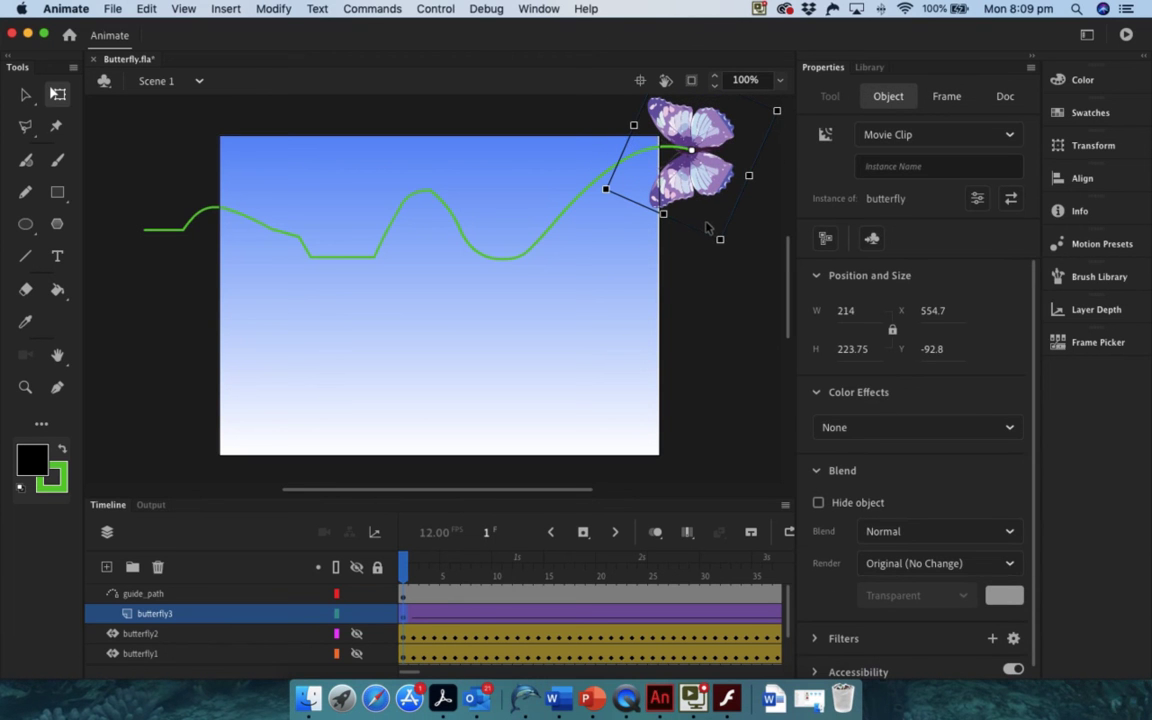
left_click(405, 562)
key("Return")
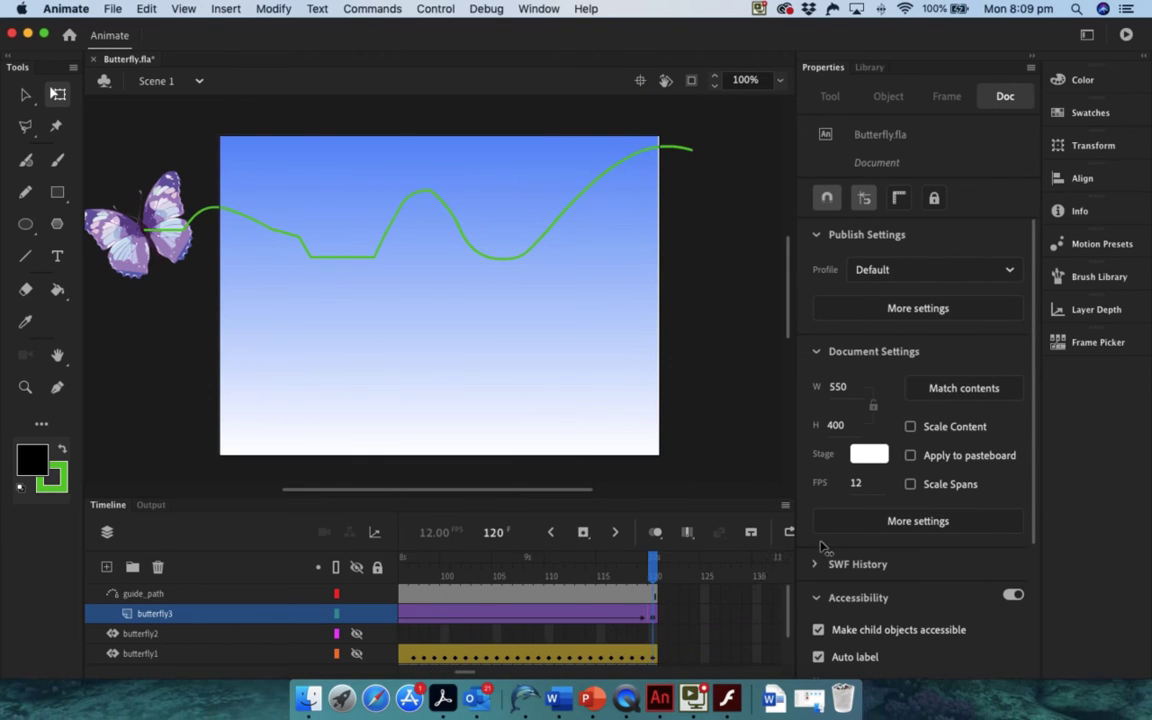
Step: Rotate the butterfly at frame 120 counterclockwise so its head faces left along the end of the guide path
mouse_move(601, 578)
left_mouse_down()
mouse_move(500, 576)
mouse_move(616, 567)
left_mouse_up()
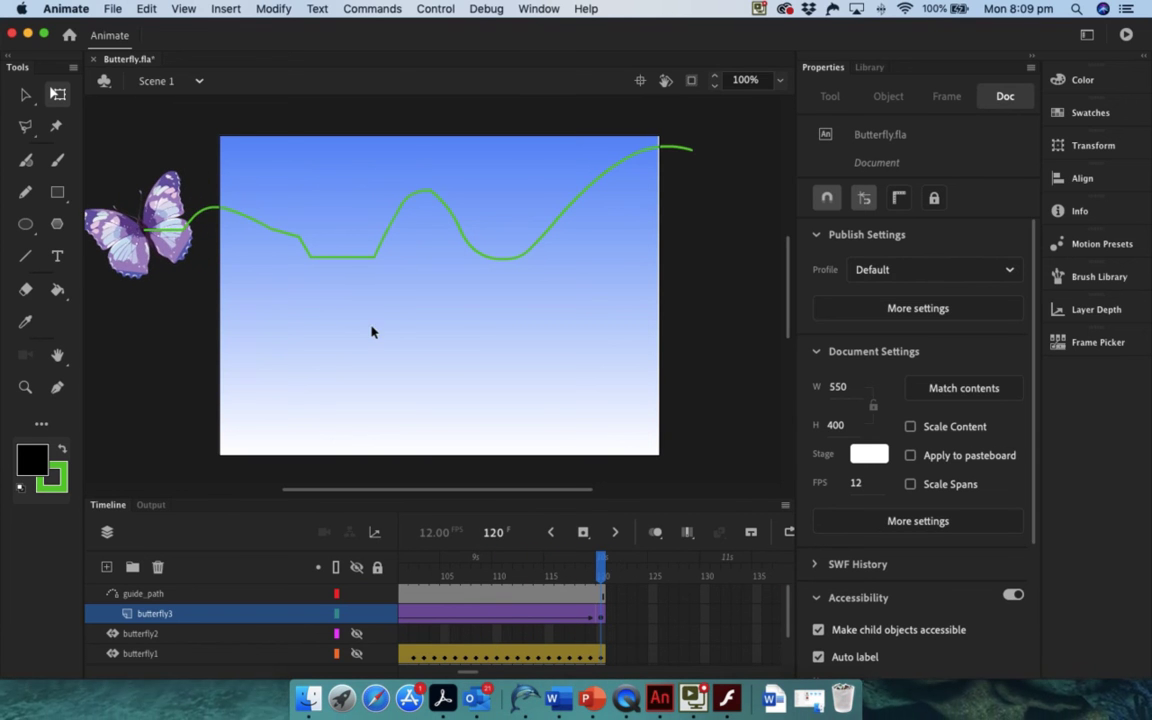
left_click(158, 205)
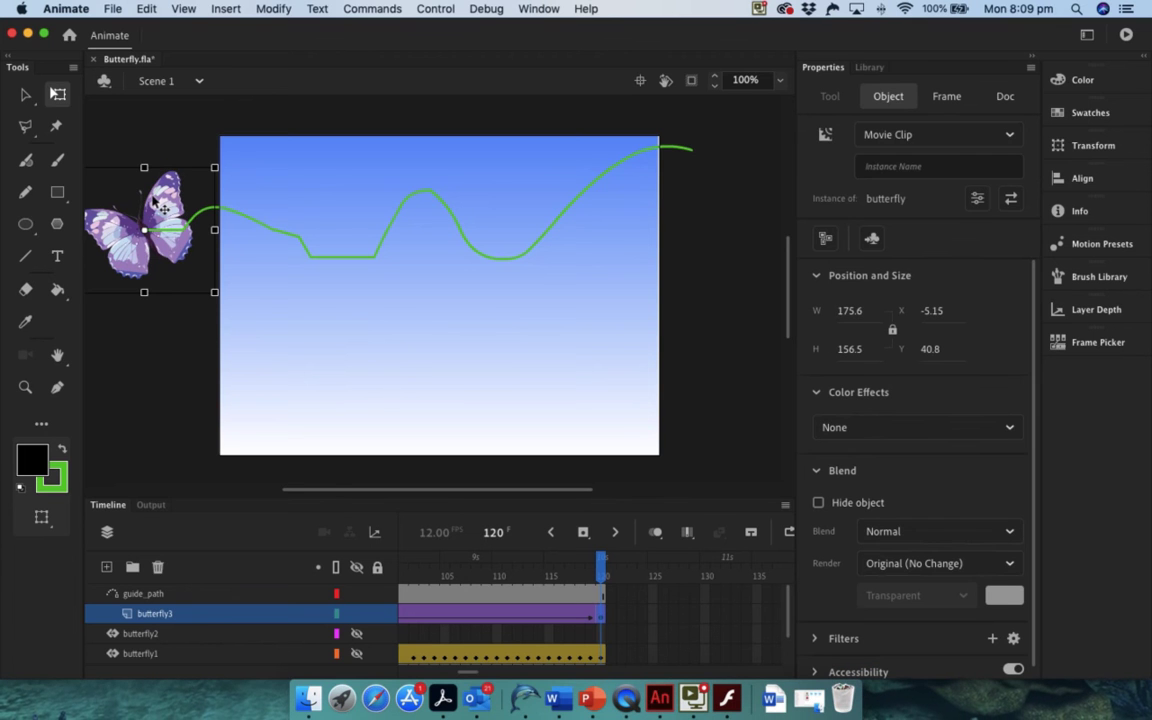
left_click_drag(229, 301, 221, 205)
mouse_move(603, 567)
left_mouse_down()
mouse_move(457, 568)
mouse_move(609, 568)
left_mouse_up()
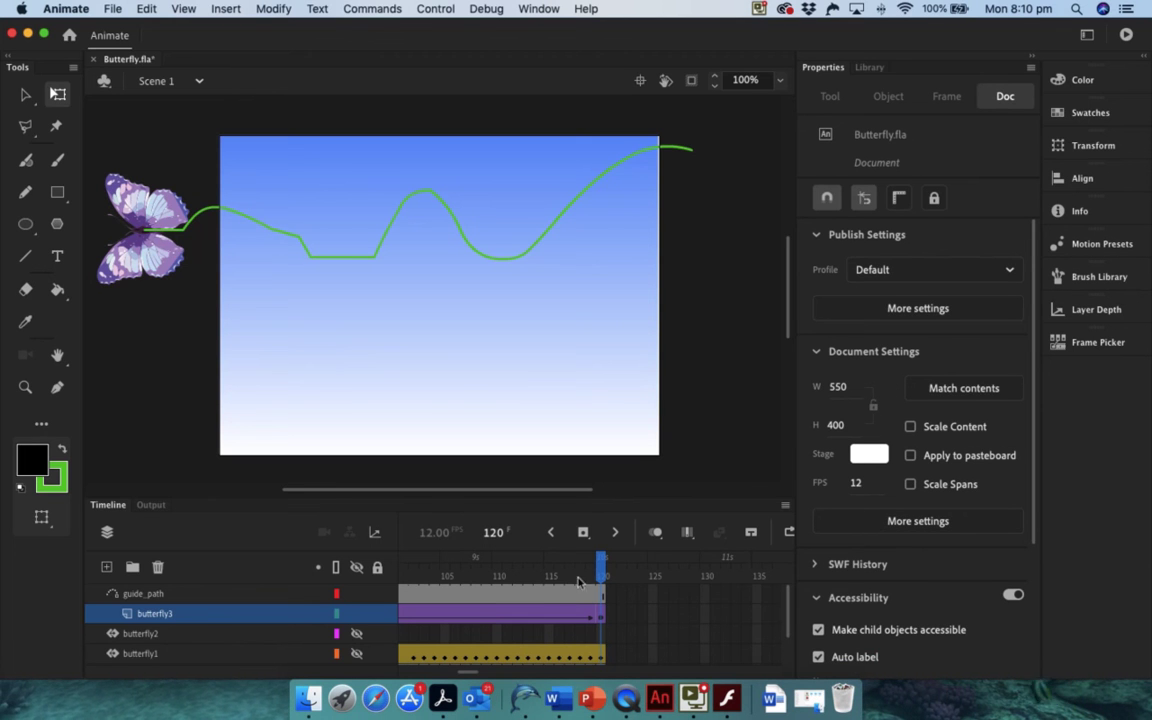
Step: Play the animation from the start and test the movie to check all three butterflies' flight
key("Return")
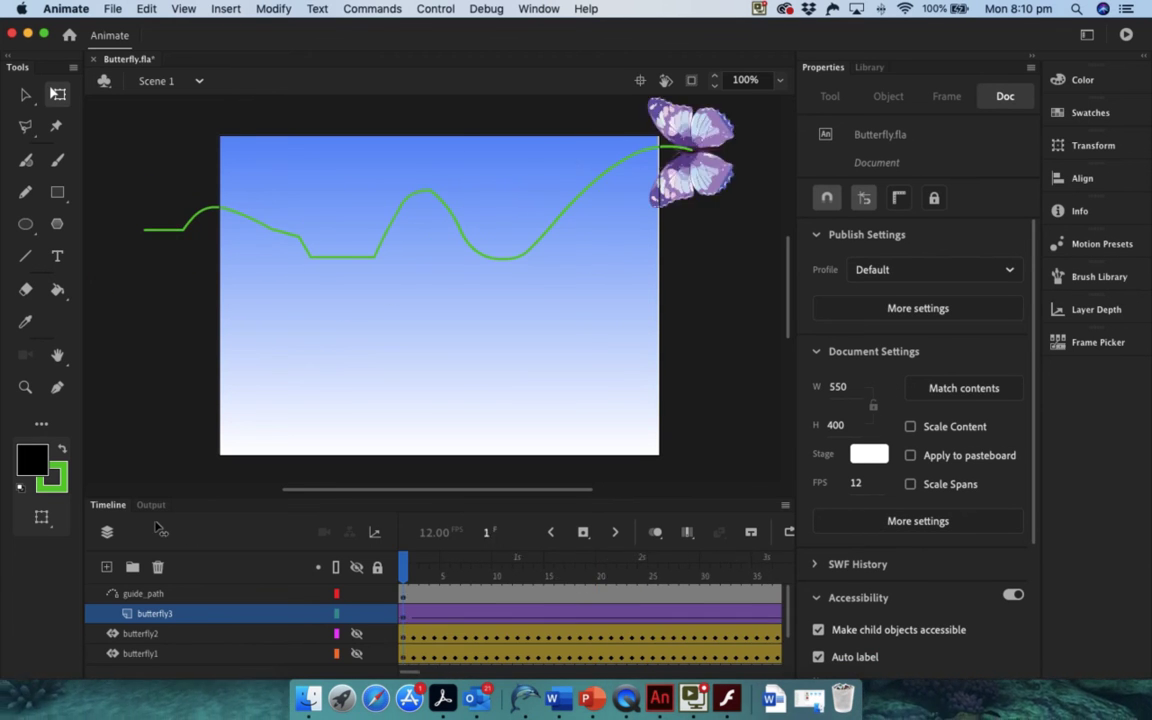
left_click(430, 8)
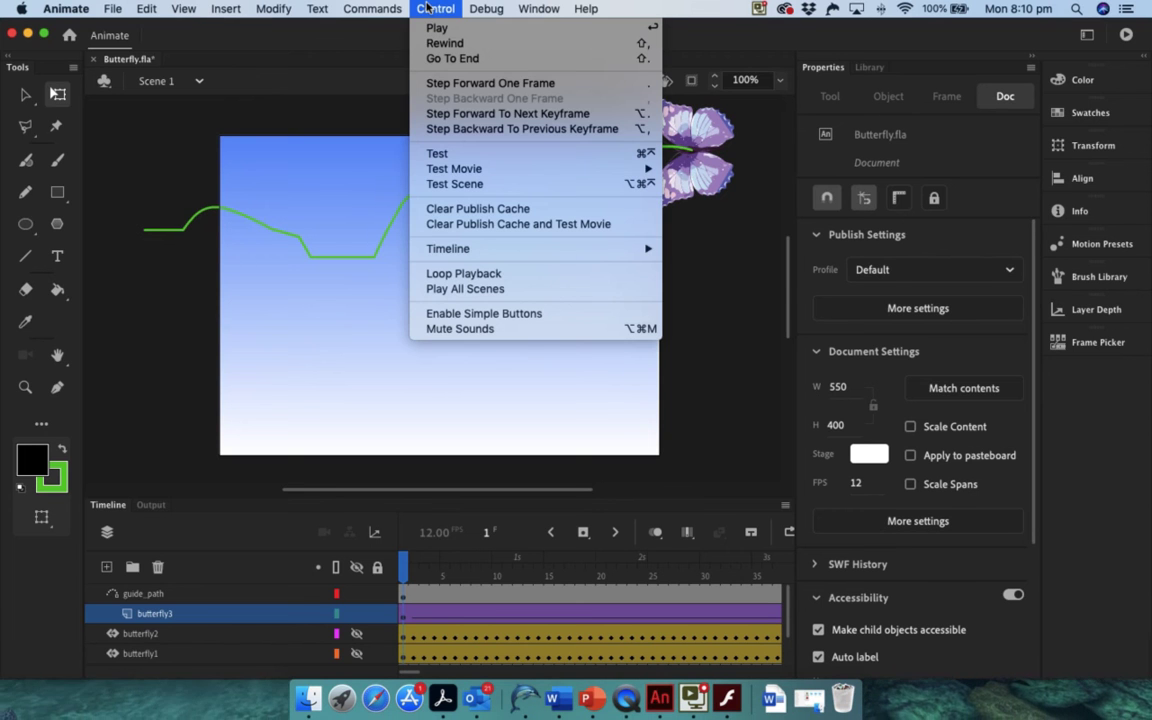
left_click(450, 155)
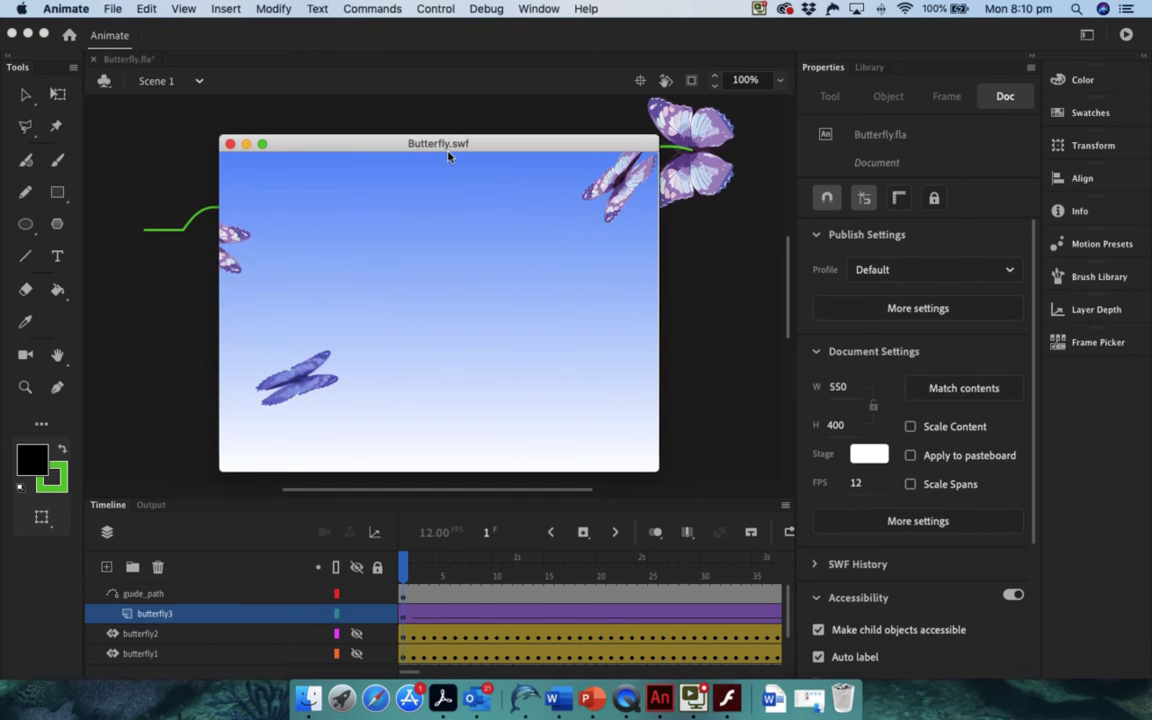